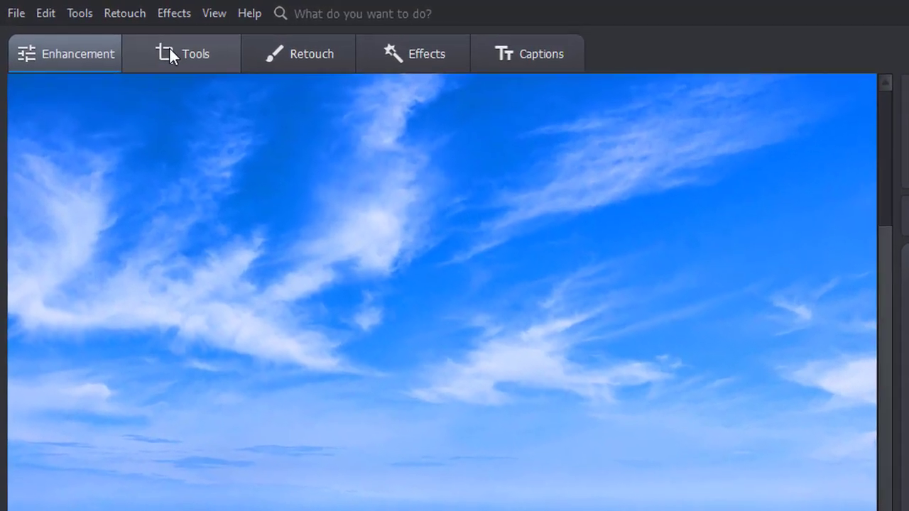
Step: Browse the Retouch, Effects, Captions and Tools tabs and search features for 'eff'
click(310, 60)
click(437, 56)
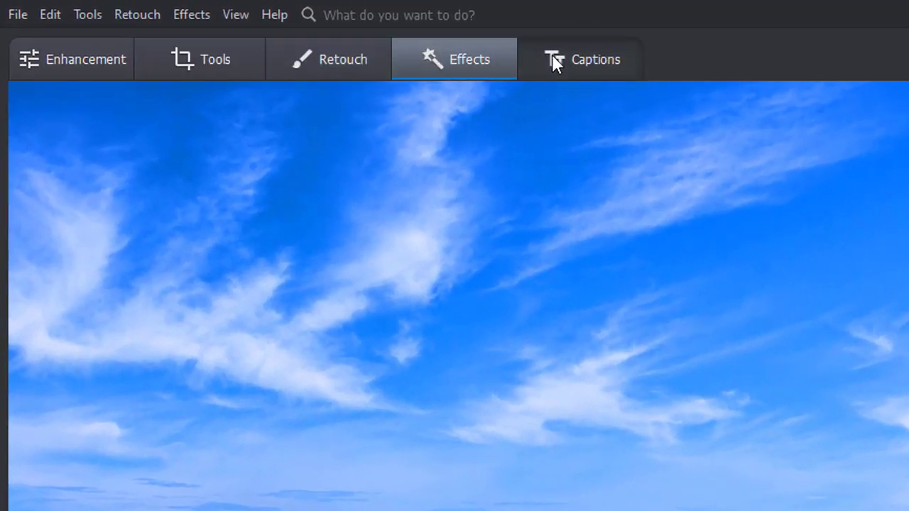
click(546, 61)
click(422, 17)
text(eff)
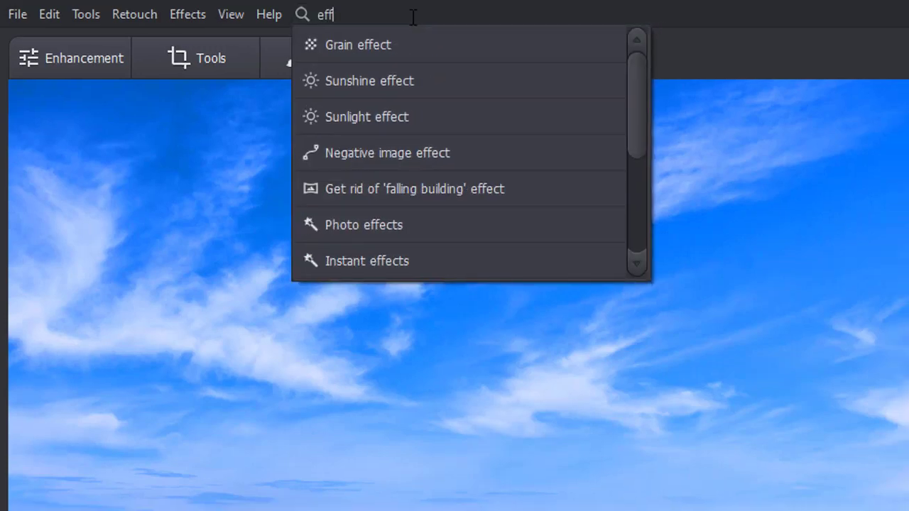
click(510, 370)
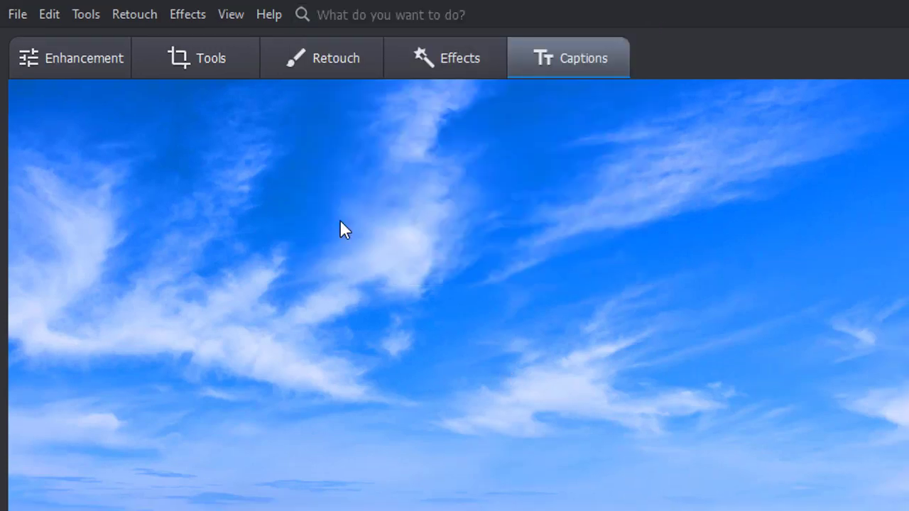
click(220, 66)
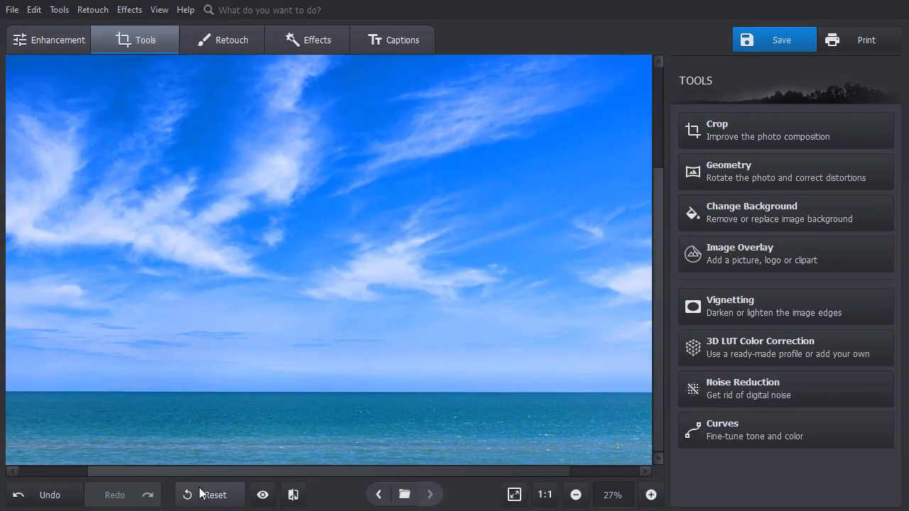
Step: Toggle the Before/After comparison on and off, then show the folder filmstrip
click(293, 494)
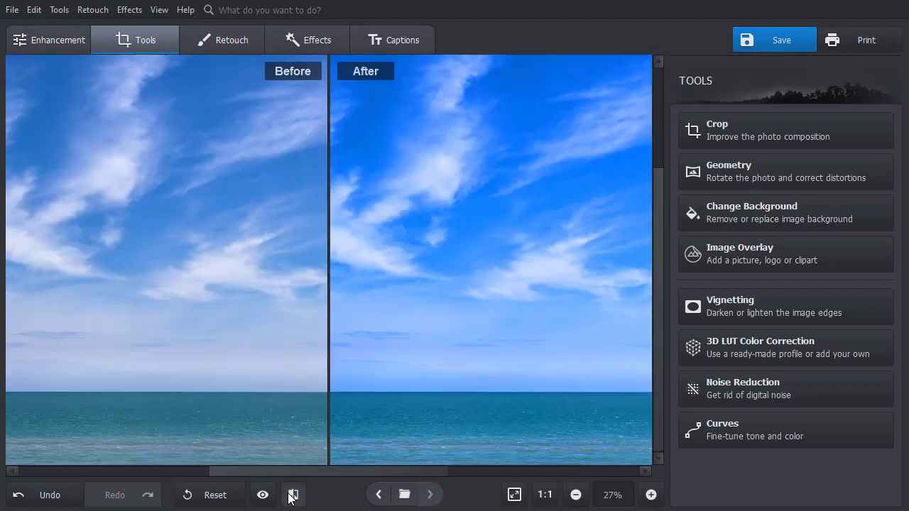
click(291, 496)
click(404, 494)
Step: Load the beach photo and apply slightly reduced Auto Correction with vibrance and sky enhancement
click(67, 487)
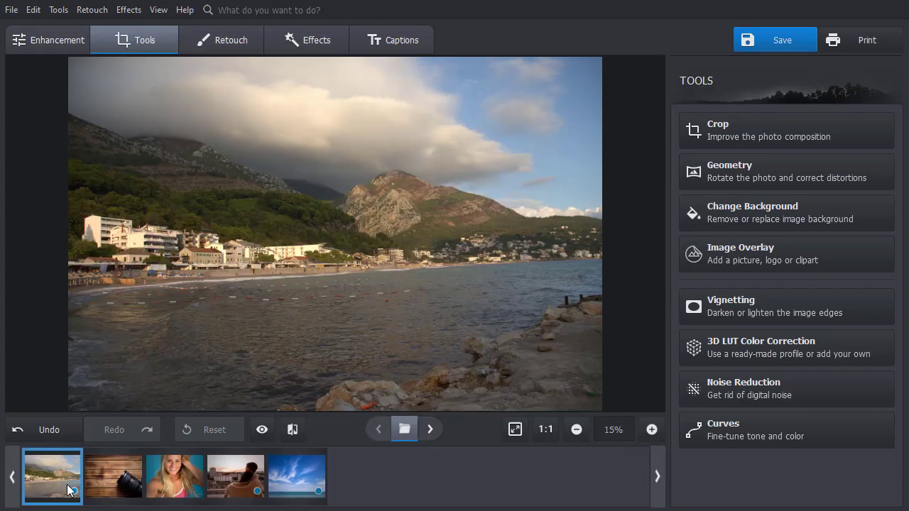
click(405, 435)
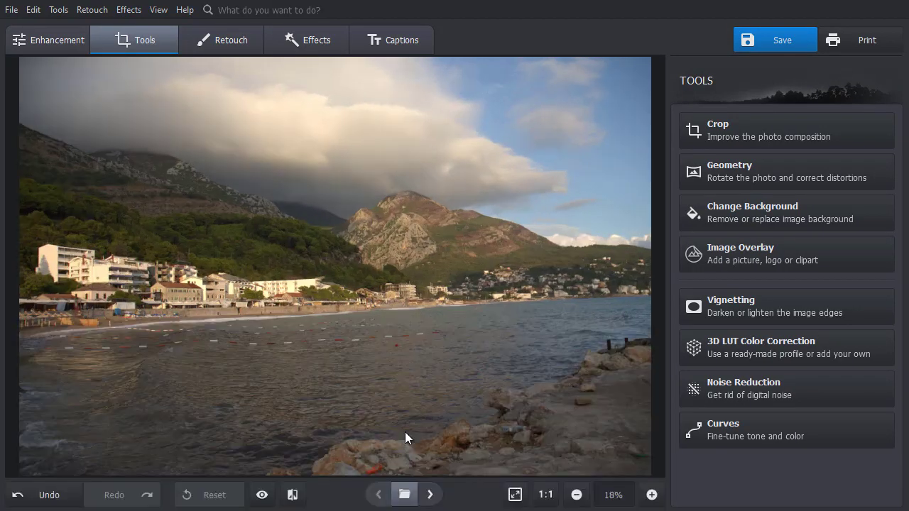
click(49, 35)
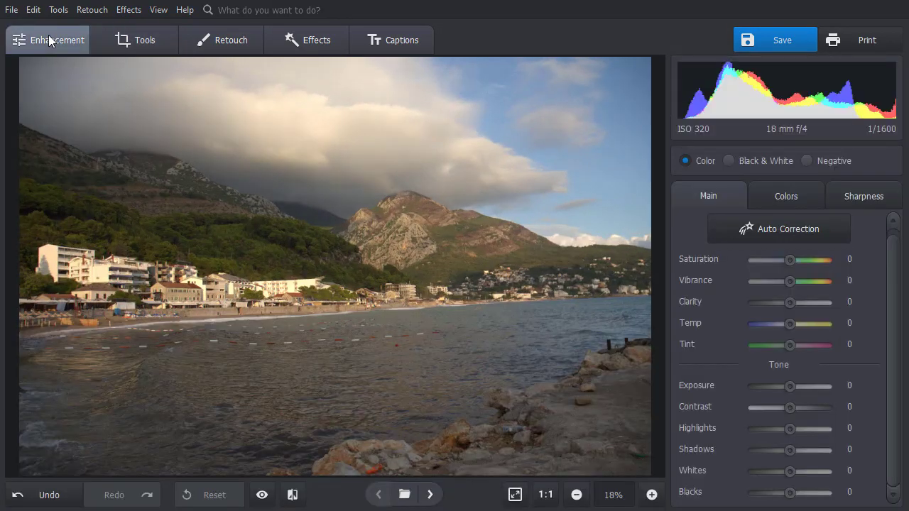
click(736, 226)
click(848, 221)
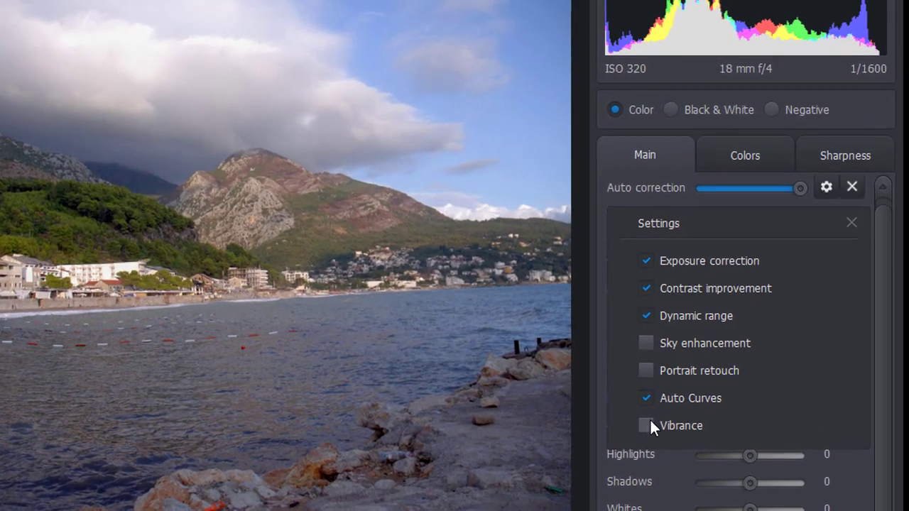
click(708, 405)
click(643, 343)
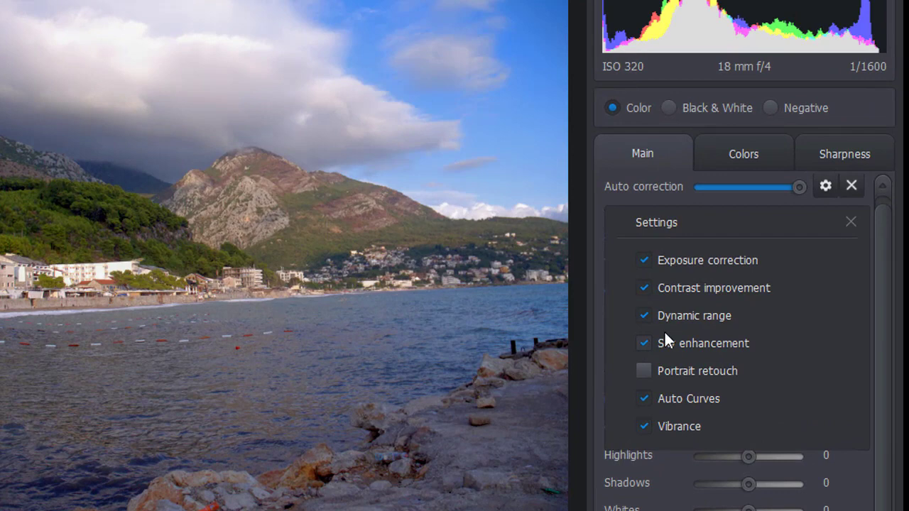
click(850, 224)
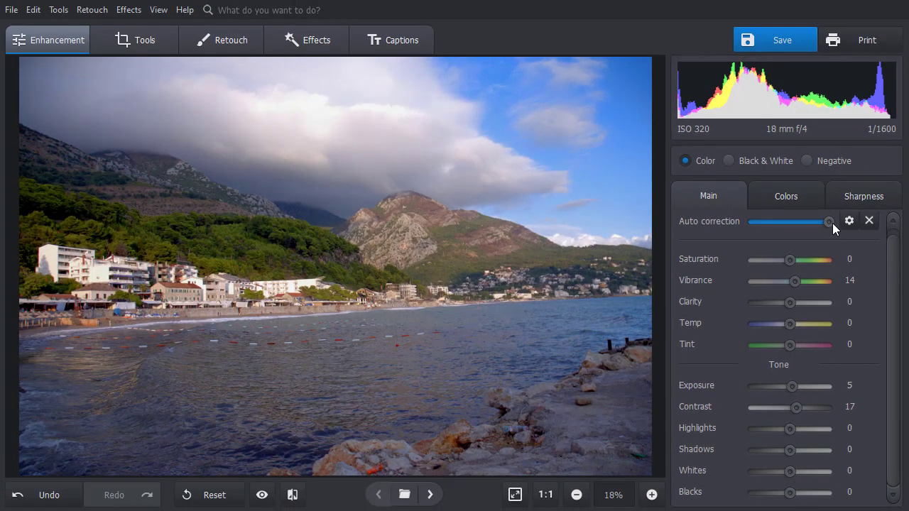
drag(800, 186, 792, 186)
drag(823, 220, 819, 220)
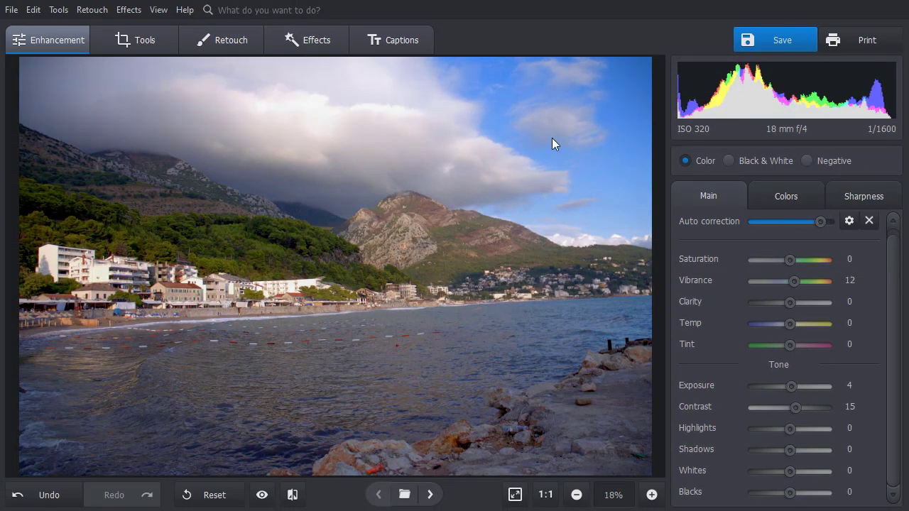
Step: Rotate the crop by 1.3° to level the photo and apply it
click(136, 39)
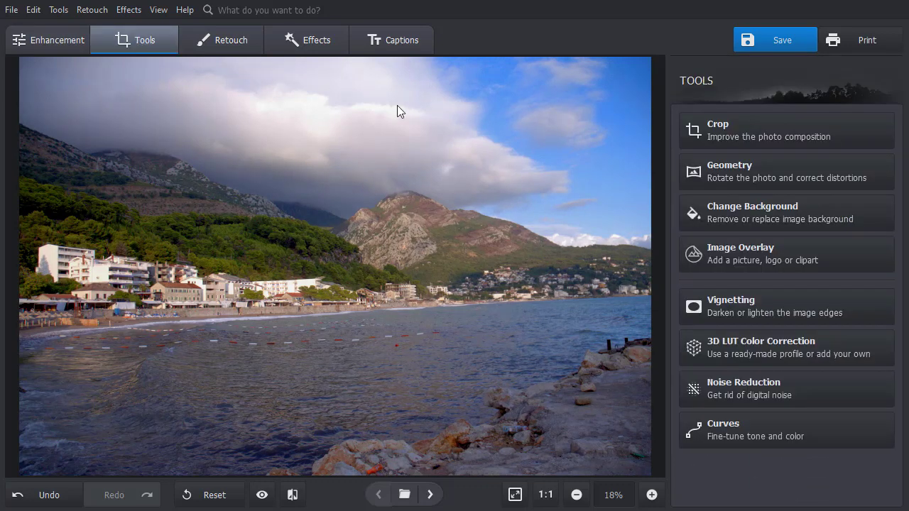
click(709, 132)
drag(634, 67, 637, 85)
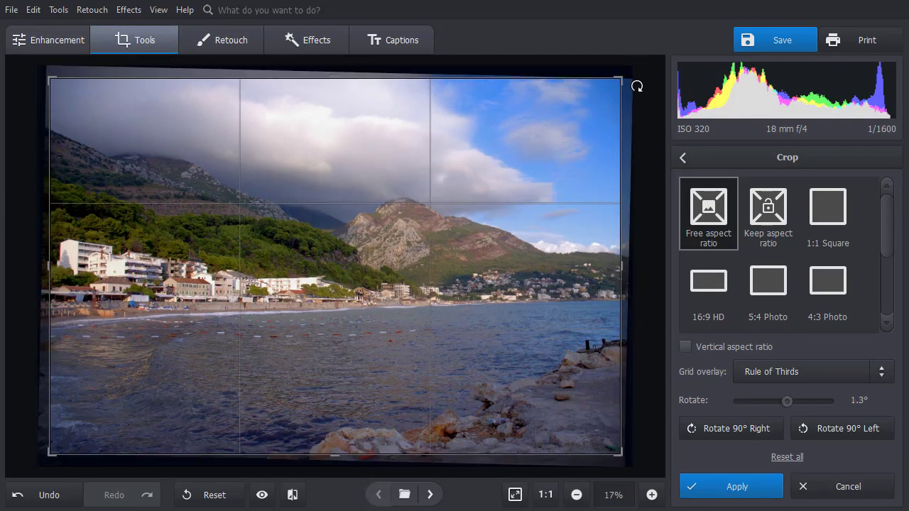
click(732, 487)
Step: Set Geometry lens distortion to 17 and rotation to -0.9°
click(703, 174)
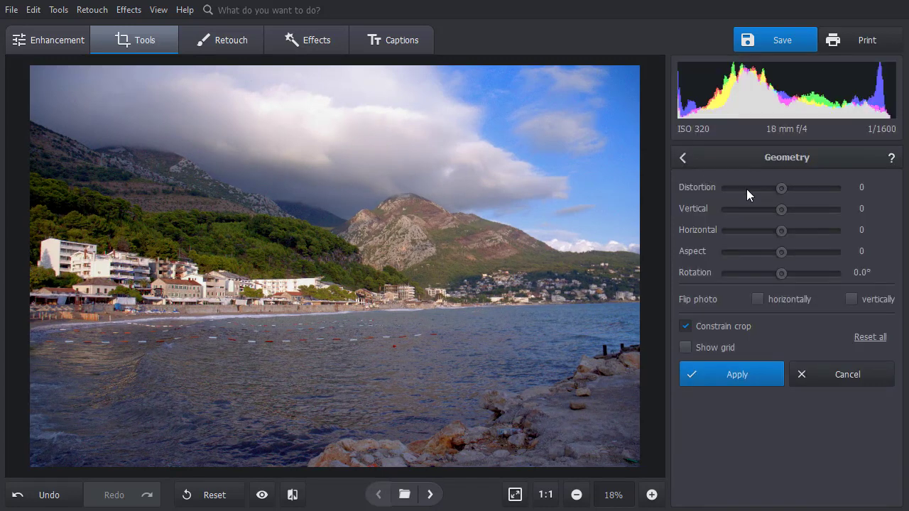
drag(781, 189, 790, 188)
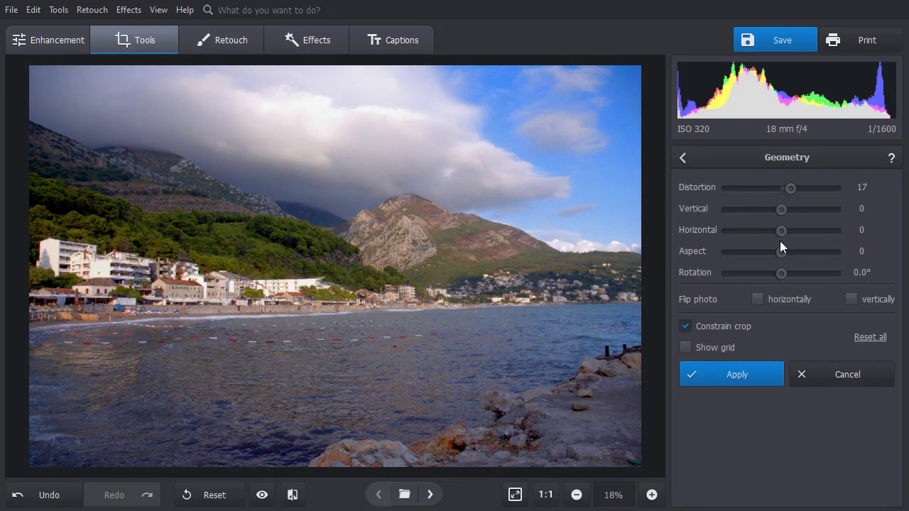
drag(781, 273, 777, 272)
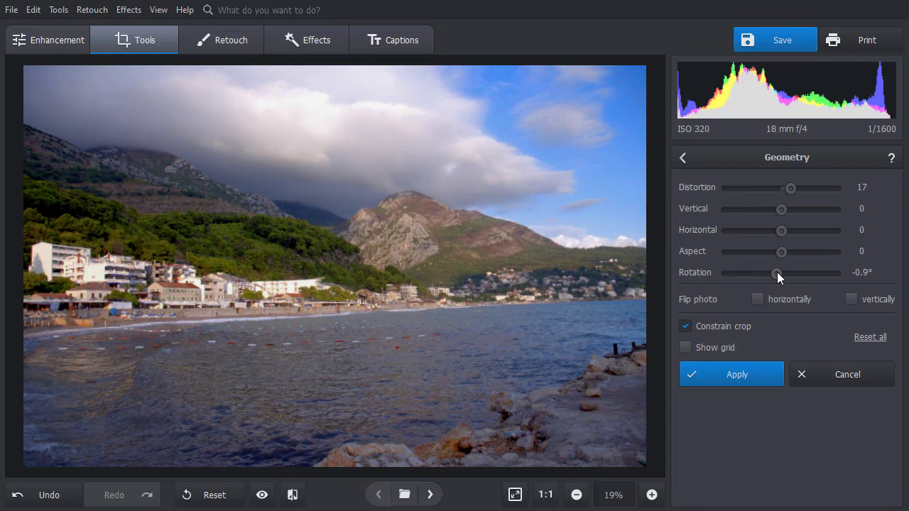
Step: Apply the geometry fix, pick the Clone Stamp, zoom in and set size 43.5
click(734, 371)
click(227, 35)
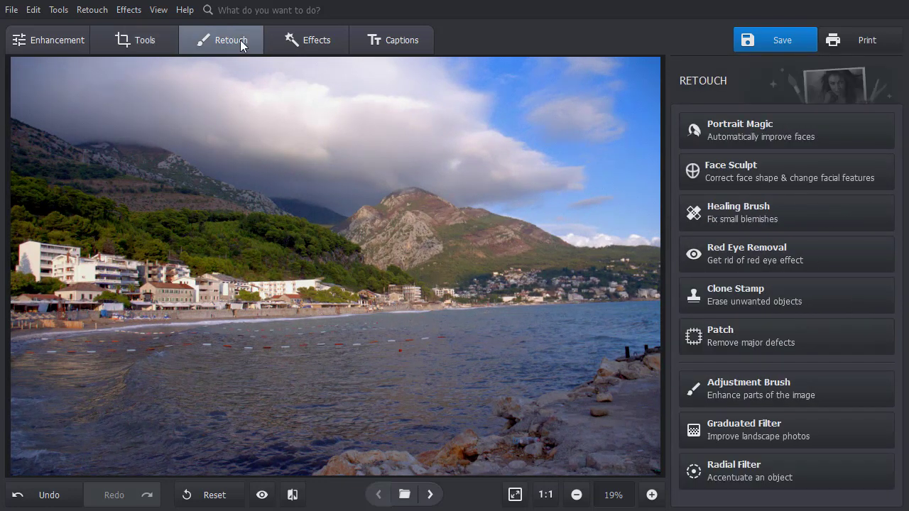
click(715, 286)
scroll(582, 324, up, 3)
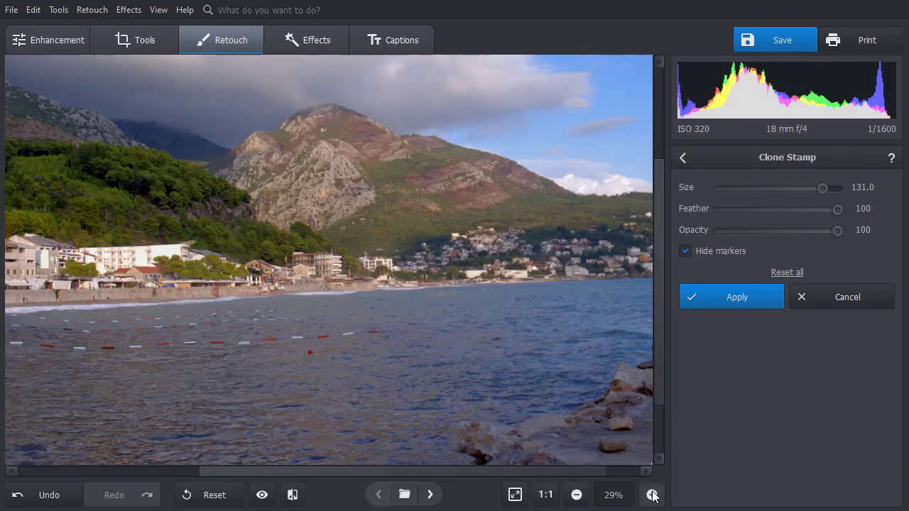
drag(560, 471, 659, 473)
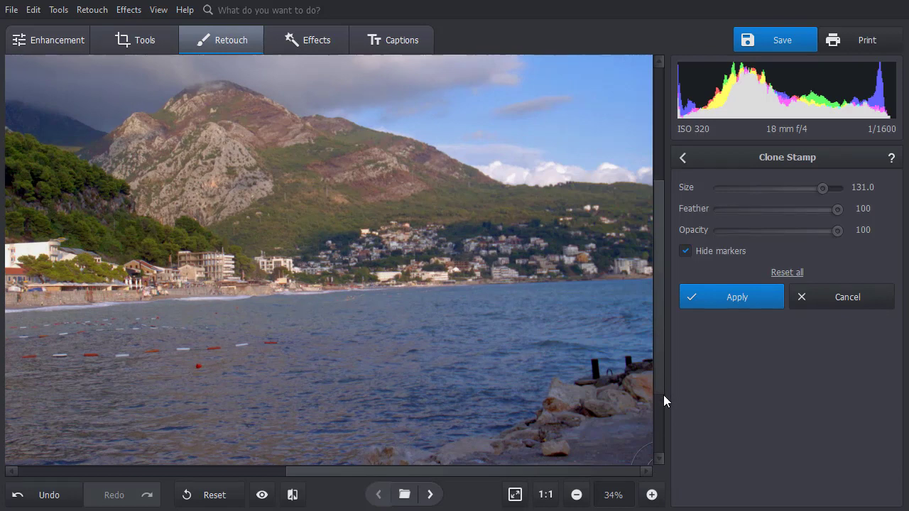
drag(664, 395, 662, 401)
drag(823, 188, 754, 188)
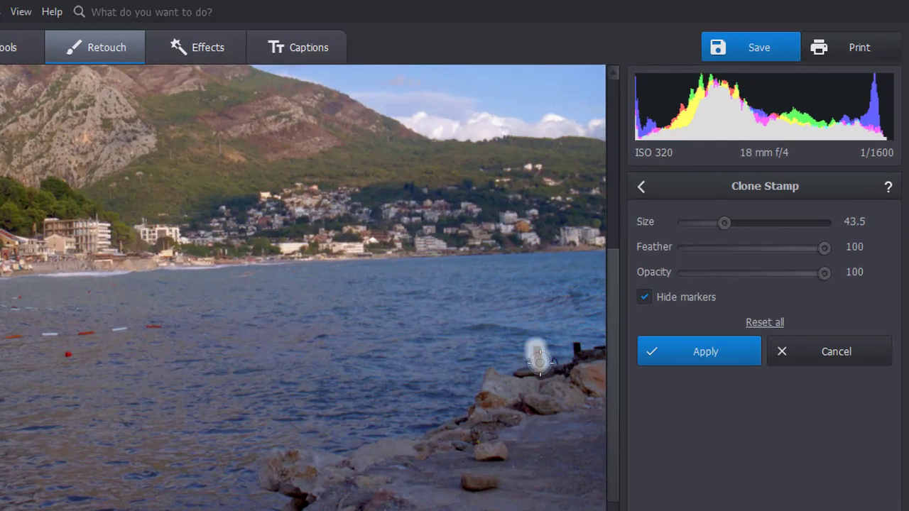
Step: Clone water over the three dark posts on the shoreline rocks and apply
click(539, 360)
mouse_move(511, 334)
mouse_down()
mouse_move(515, 369)
mouse_move(510, 364)
mouse_up()
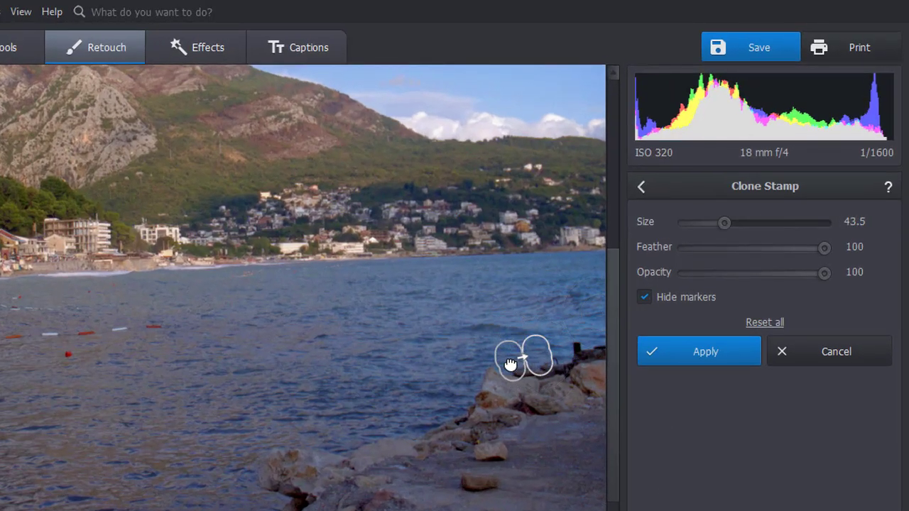
click(574, 347)
drag(578, 320, 589, 344)
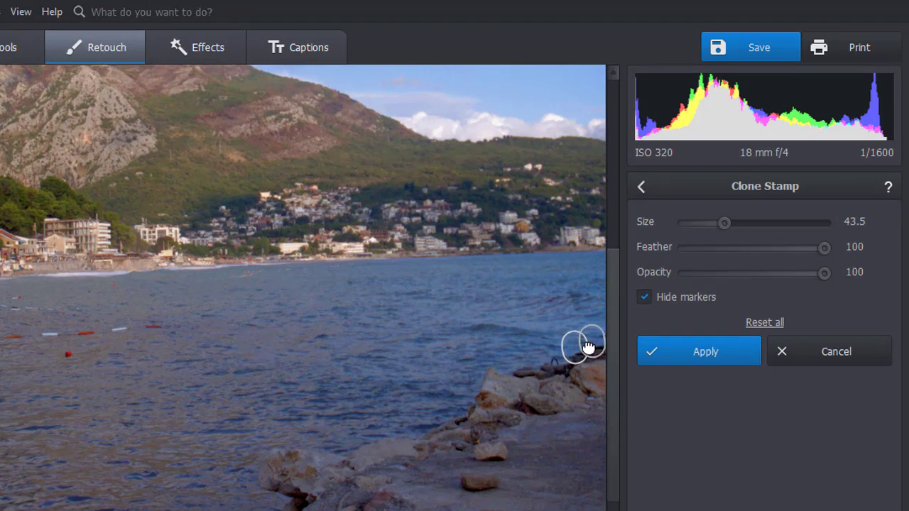
click(555, 361)
drag(537, 335, 567, 366)
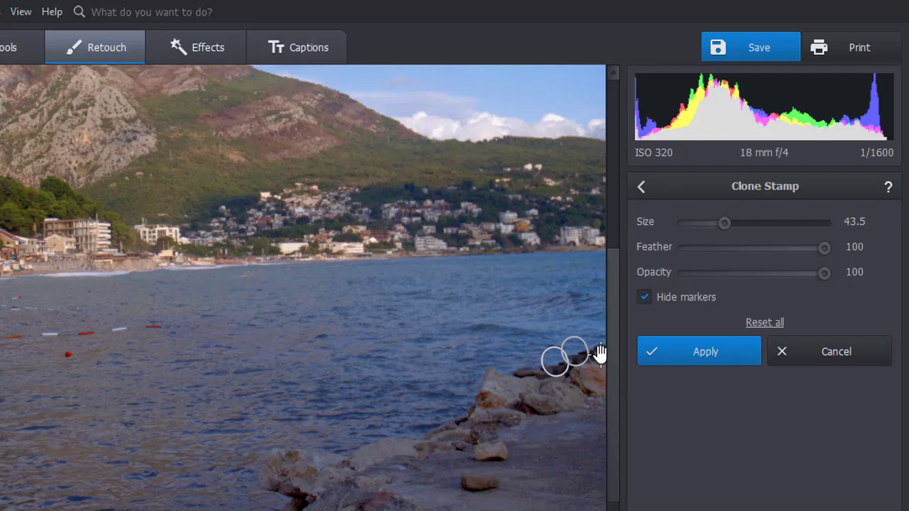
click(679, 351)
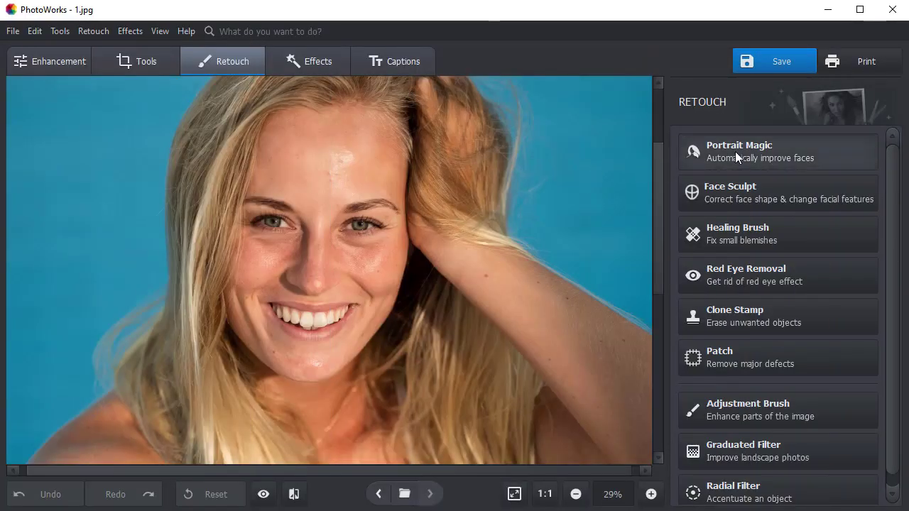
Step: Apply Portrait Magic retouching to the woman's portrait
click(735, 130)
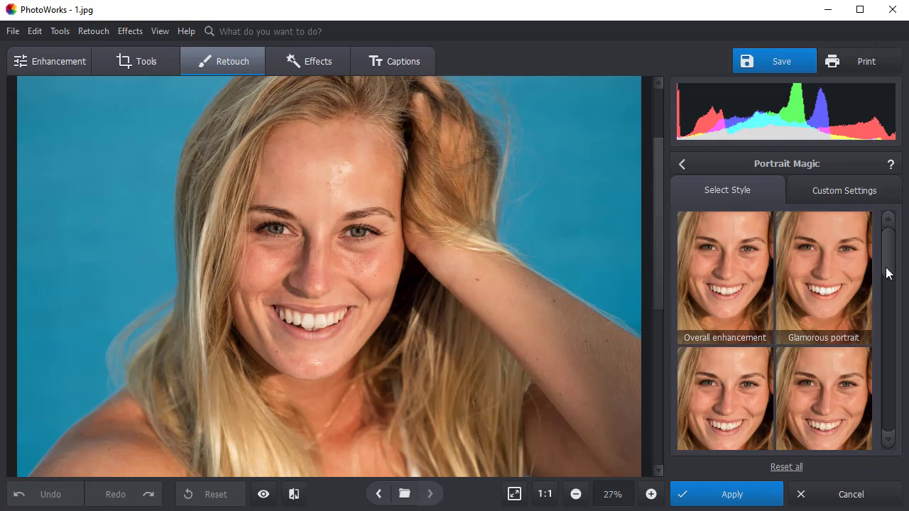
drag(886, 273, 849, 273)
click(834, 194)
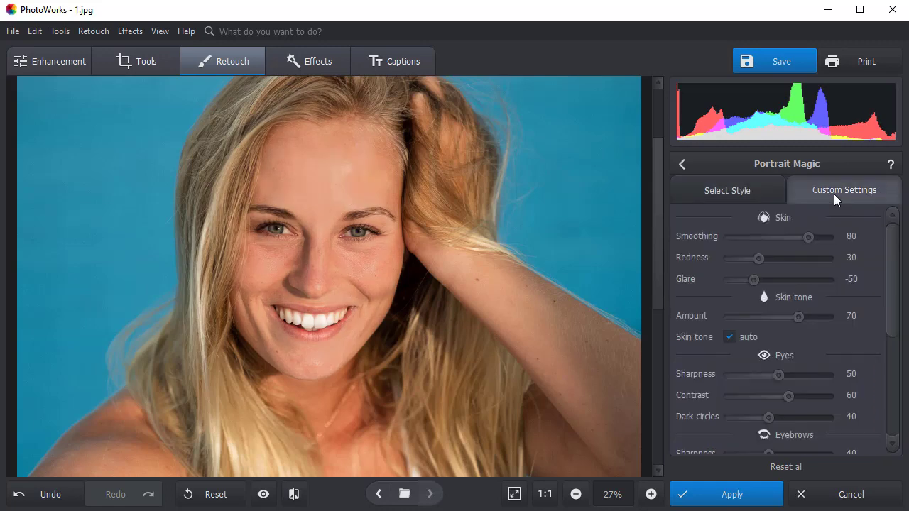
drag(753, 279, 778, 283)
drag(890, 309, 887, 426)
click(735, 490)
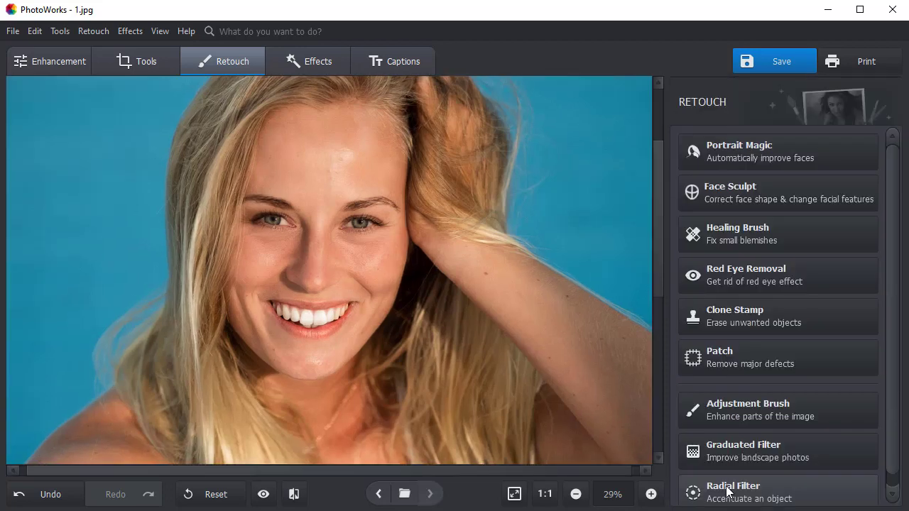
Step: Face Sculpt: narrow the face, chin and nose, enlarge the eyes, then compare before/after
click(725, 197)
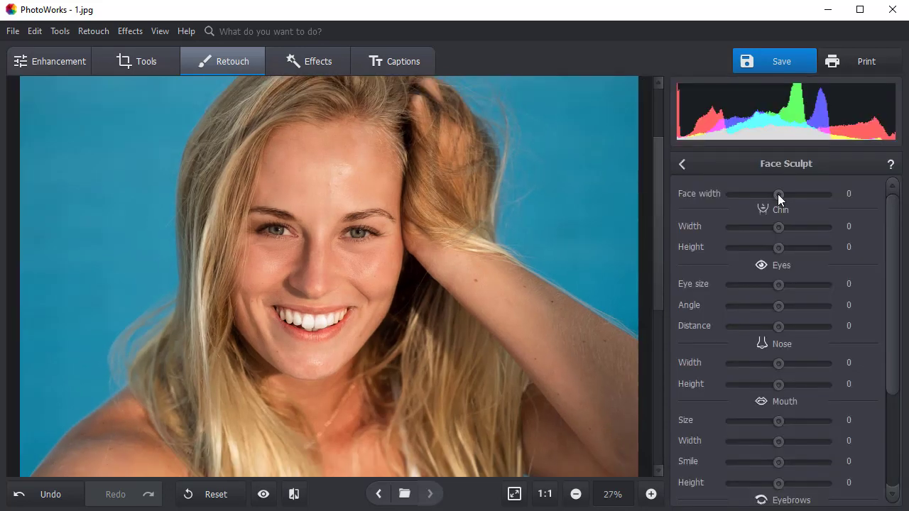
drag(778, 194, 766, 193)
click(780, 226)
drag(780, 226, 767, 226)
drag(778, 284, 804, 284)
click(779, 363)
scroll(763, 360, down, 5)
click(735, 490)
click(293, 494)
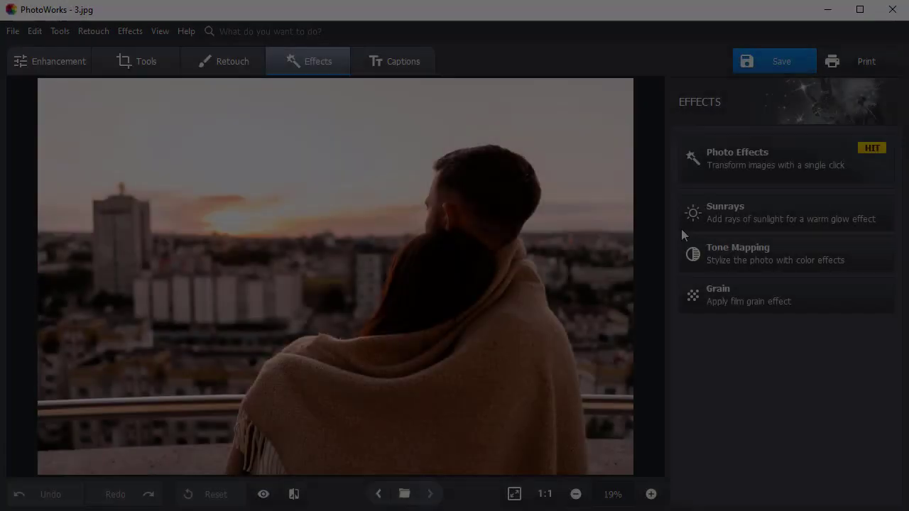
Step: Try a sun rays effect on the city photo's setting sun, then discard it
click(683, 217)
drag(327, 209, 231, 224)
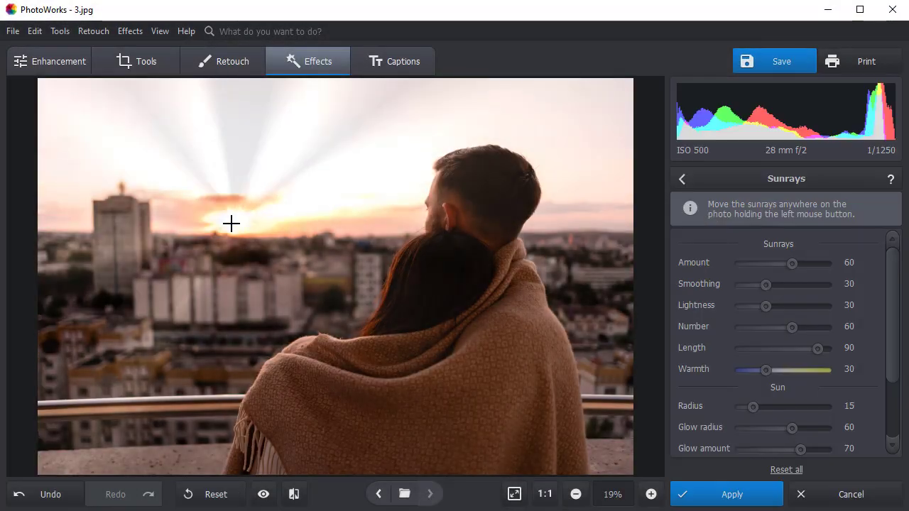
scroll(781, 355, down, 2)
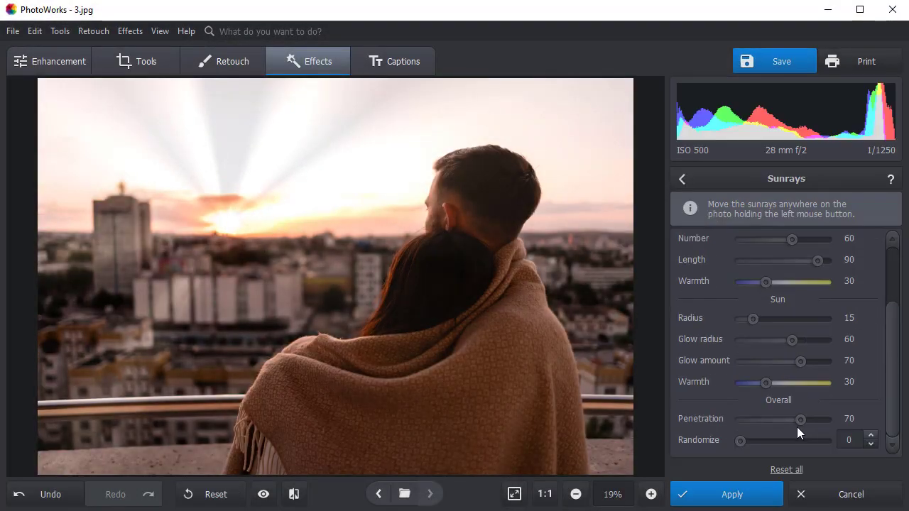
click(804, 420)
click(752, 440)
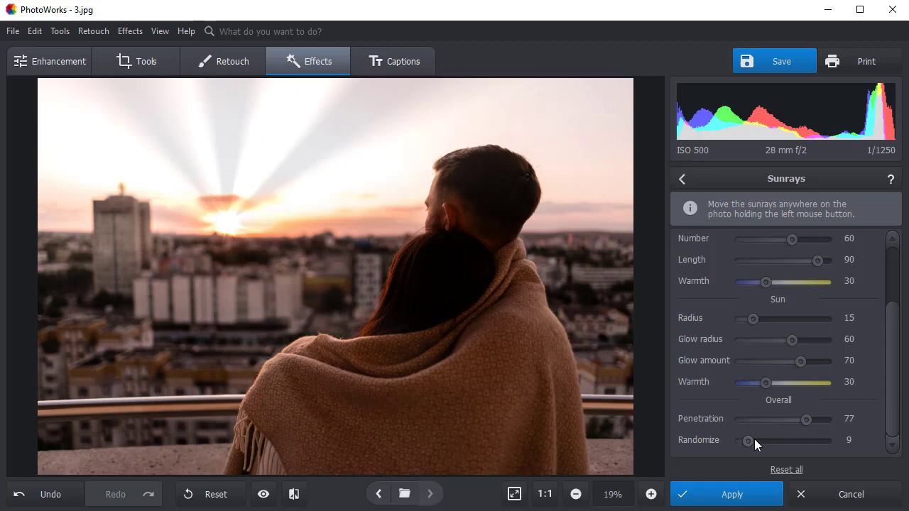
click(800, 491)
Step: Replace the couple's background with the mountain harbour photo and reposition them
click(137, 61)
click(682, 227)
mouse_move(245, 462)
mouse_down()
mouse_move(395, 288)
mouse_move(561, 465)
mouse_up()
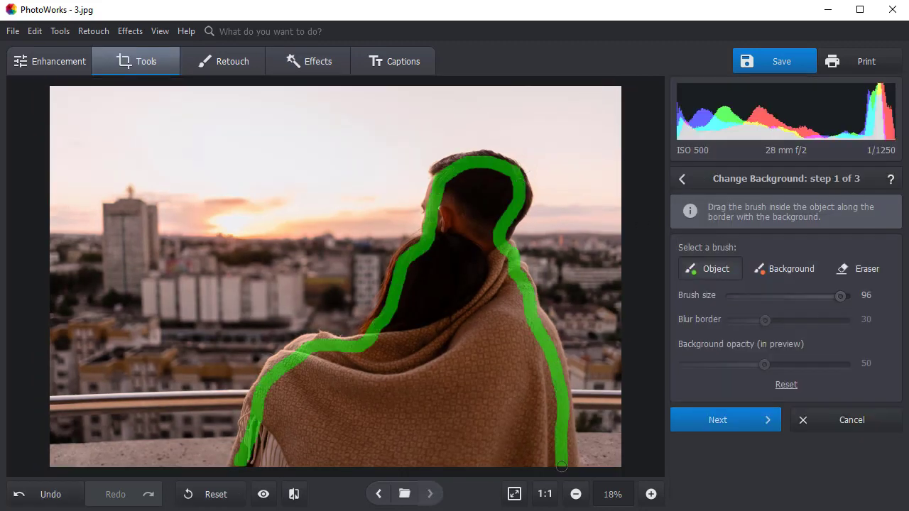
click(717, 420)
mouse_move(217, 461)
mouse_down()
mouse_move(421, 158)
mouse_move(554, 234)
mouse_up()
click(718, 420)
scroll(887, 377, down, 5)
scroll(887, 376, down, 2)
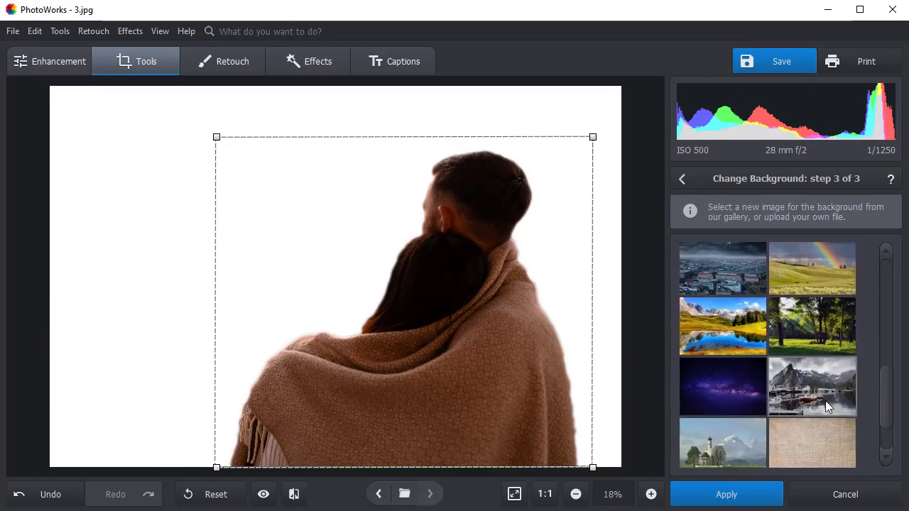
click(825, 401)
drag(592, 138, 568, 312)
drag(734, 321, 775, 321)
click(784, 462)
Step: Add a pink script 'Together Forever' caption, move it onto the blanket, then delete it
click(393, 61)
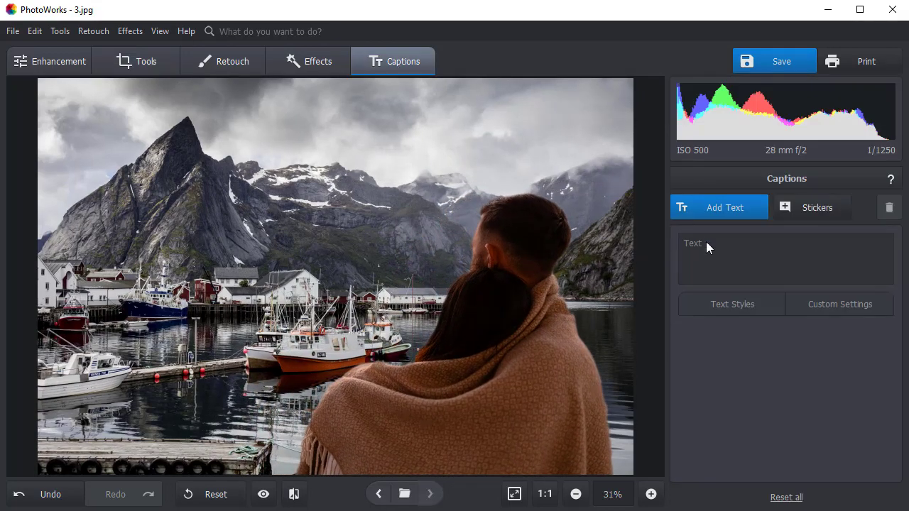
click(718, 208)
scroll(885, 383, down, 4)
click(835, 396)
key(ctrl+a)
key(BackSpace)
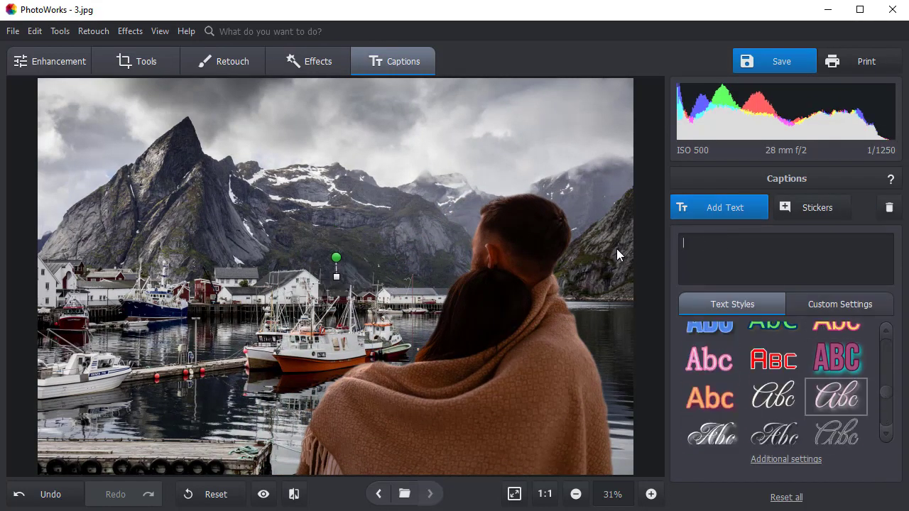
text(Together Forever)
drag(366, 267, 486, 410)
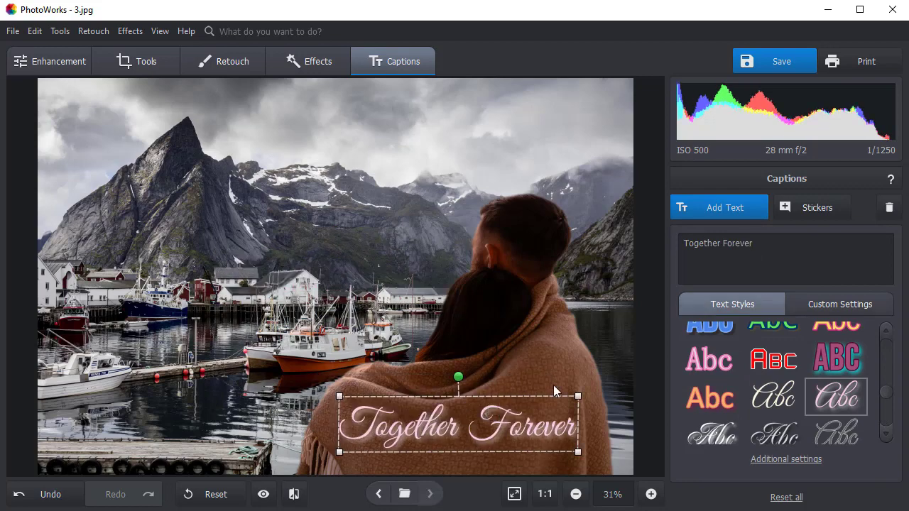
click(889, 207)
Step: Try the Aged and Color splash effects, settling on a reddish sepia effect
click(318, 61)
click(719, 146)
scroll(781, 334, down, 8)
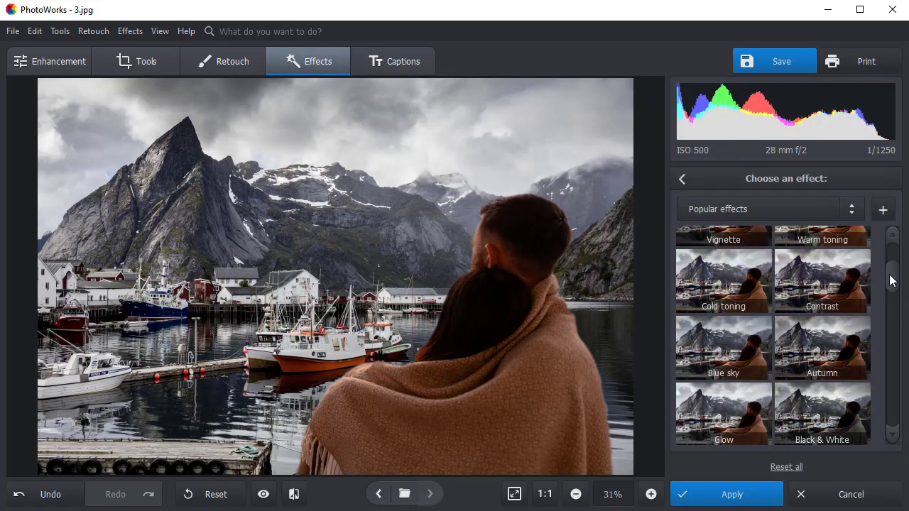
click(692, 270)
scroll(755, 334, up, 5)
click(756, 346)
drag(892, 302, 893, 403)
click(742, 337)
drag(398, 449, 377, 448)
click(810, 431)
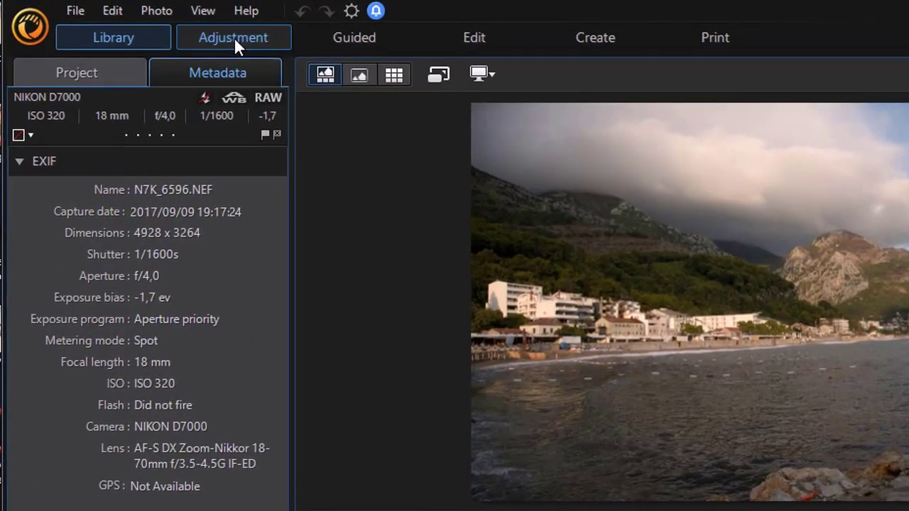
Step: Cool the temperature, lower exposure slightly, and boost brightest, clarity and vibrance
click(170, 31)
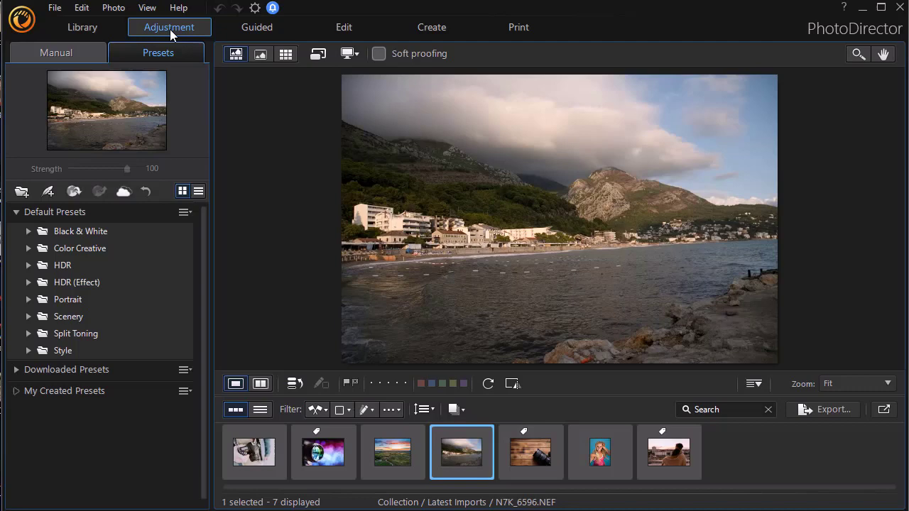
click(77, 72)
drag(118, 332, 111, 331)
drag(117, 424, 116, 424)
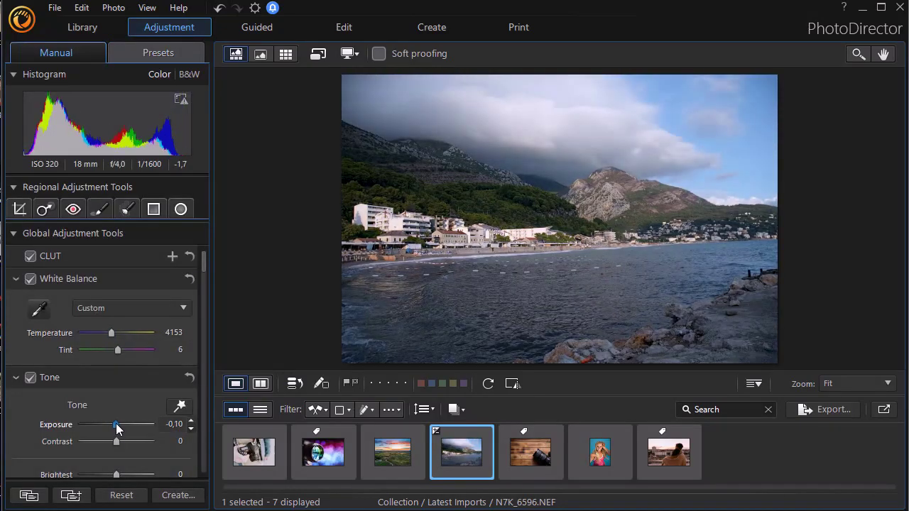
scroll(202, 275, down, 7)
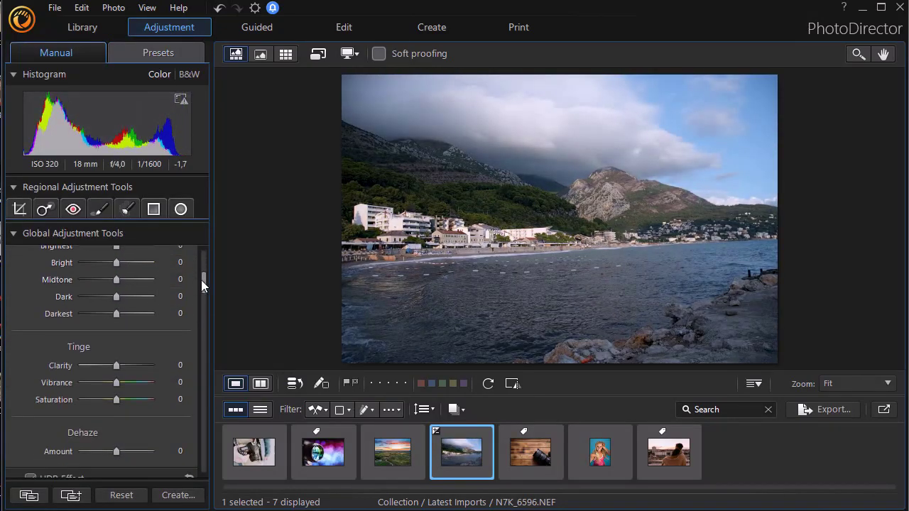
scroll(201, 280, up, 1)
drag(116, 277, 122, 277)
drag(117, 396, 125, 414)
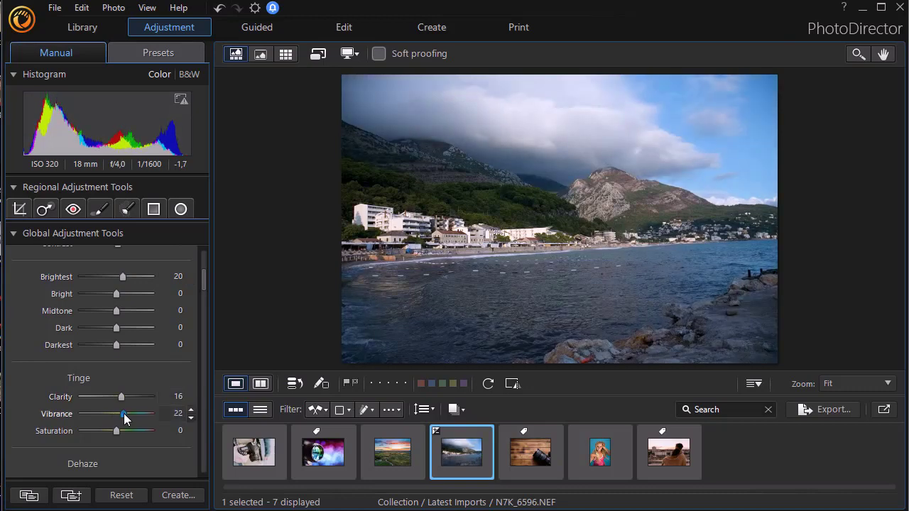
Step: Apply the Moderate Exposure HDR preset after trying Golden Harvest, then open the portrait
click(158, 53)
click(29, 231)
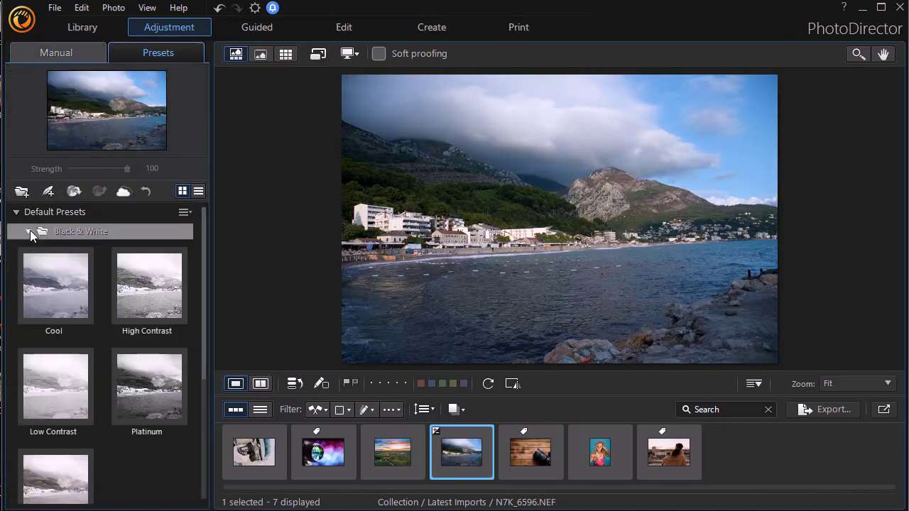
click(29, 230)
click(28, 248)
click(49, 381)
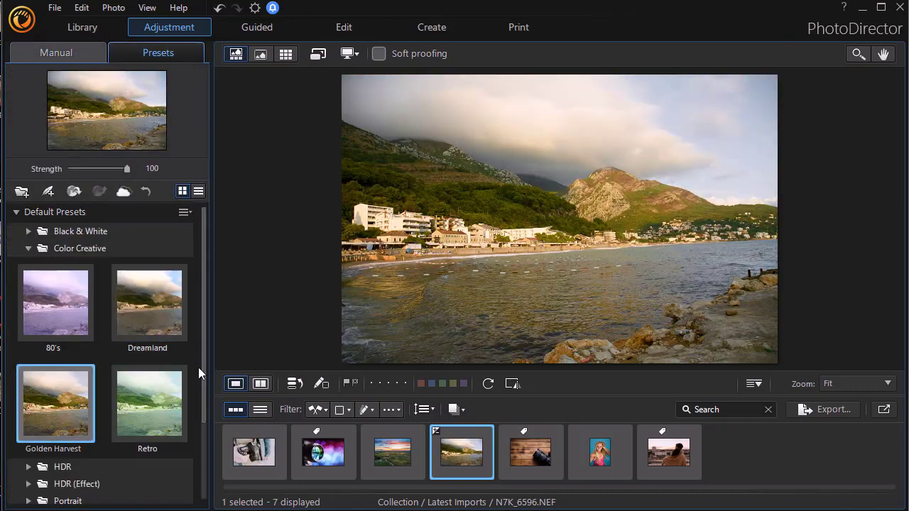
click(28, 471)
click(158, 366)
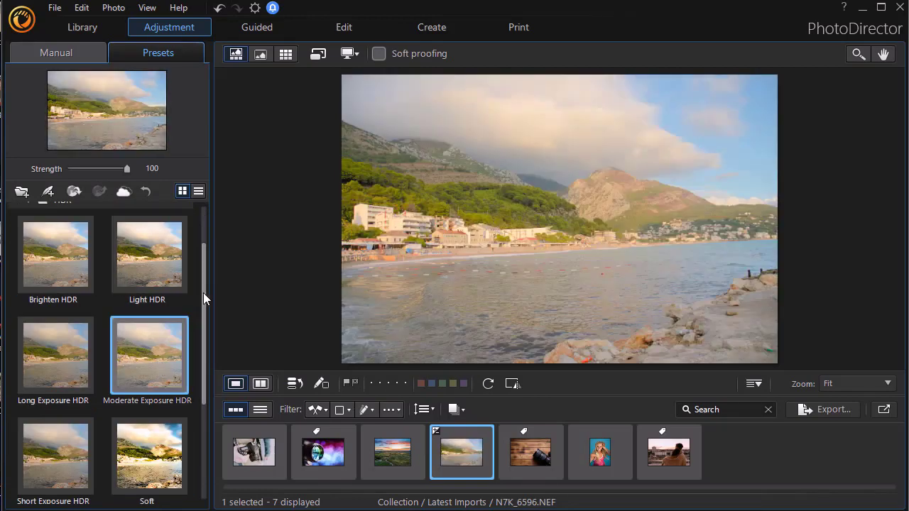
scroll(106, 298, up, 2)
click(29, 266)
click(600, 452)
Step: Zoom to 33% over the woman's face and reshape it slightly in Face Tools
click(859, 383)
click(838, 253)
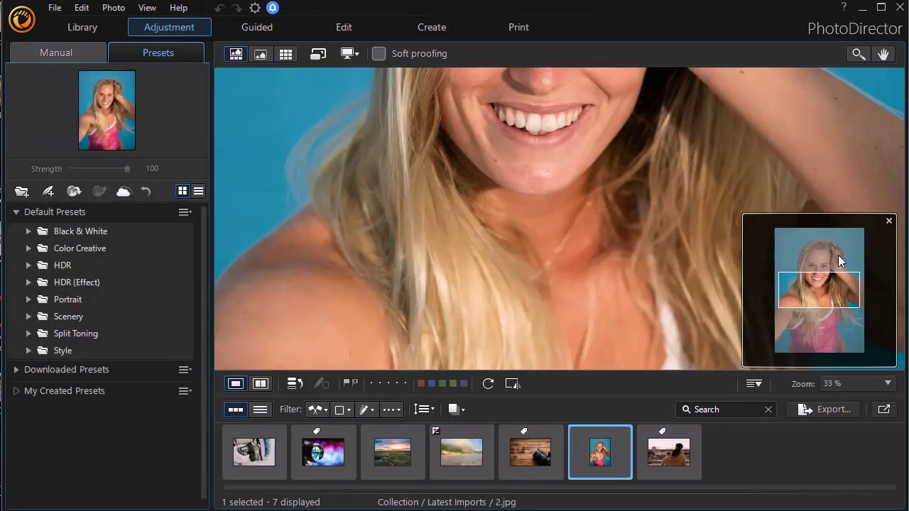
drag(838, 255, 834, 270)
click(889, 221)
click(56, 53)
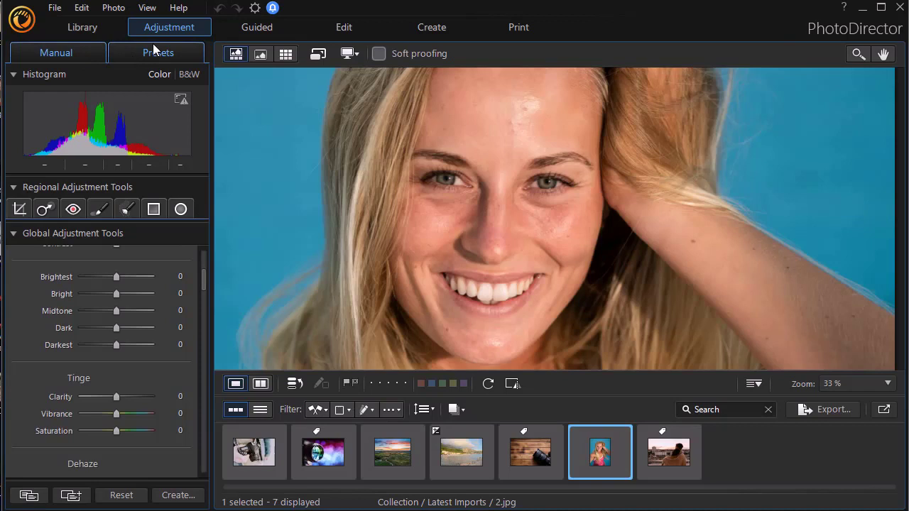
click(257, 27)
click(204, 74)
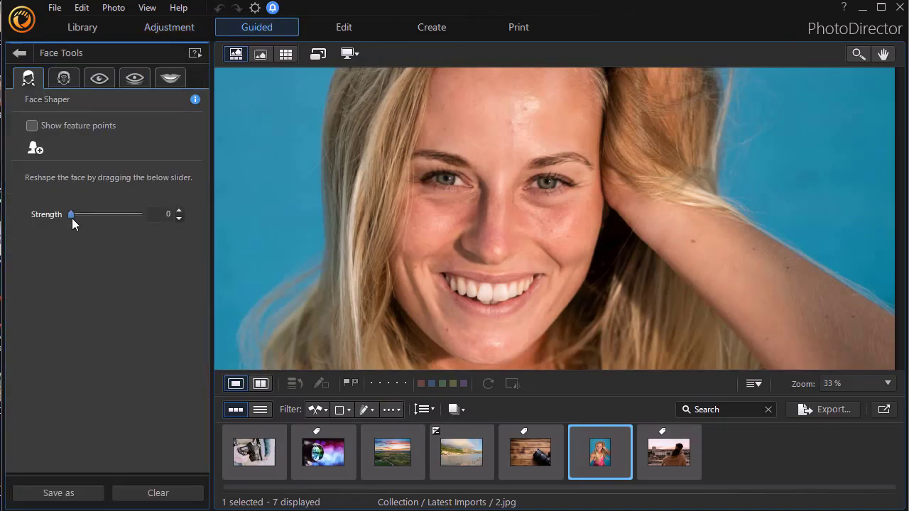
drag(72, 218, 84, 216)
Step: Whiten the woman's teeth with the Tooth Brush
click(97, 80)
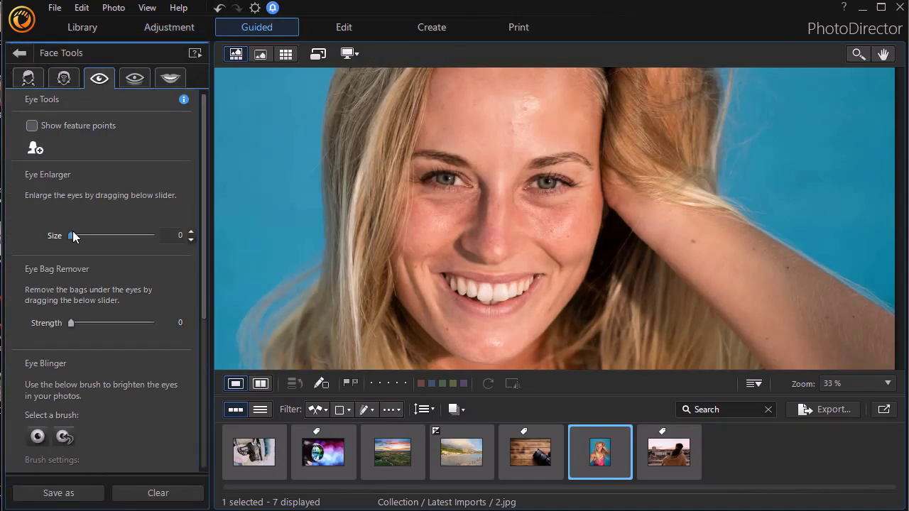
scroll(199, 319, down, 5)
click(169, 78)
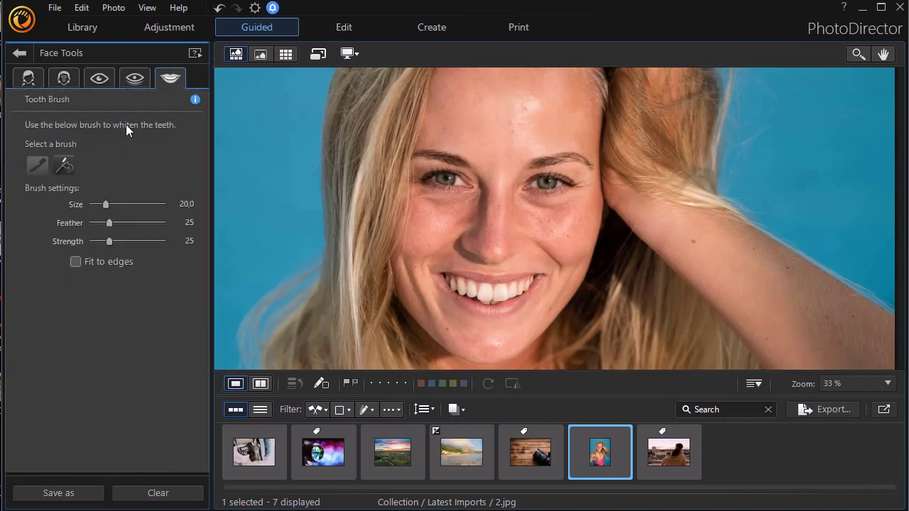
click(39, 165)
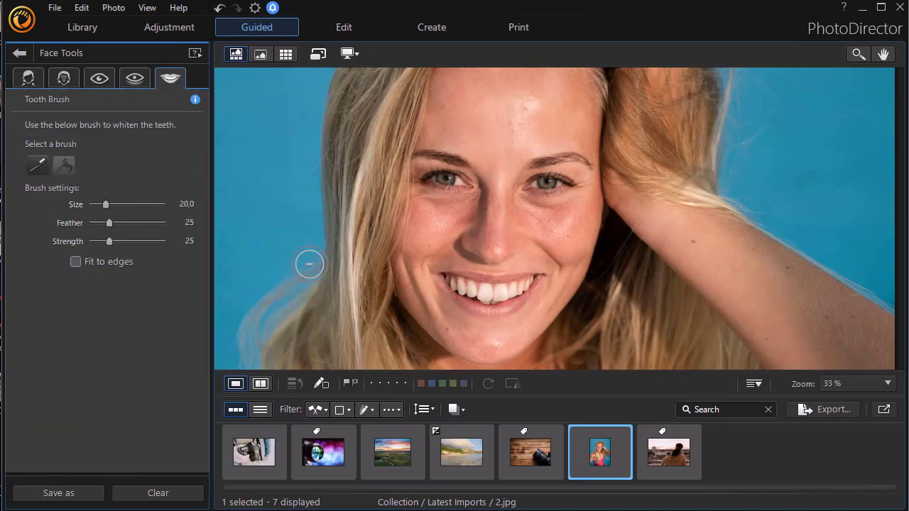
click(503, 293)
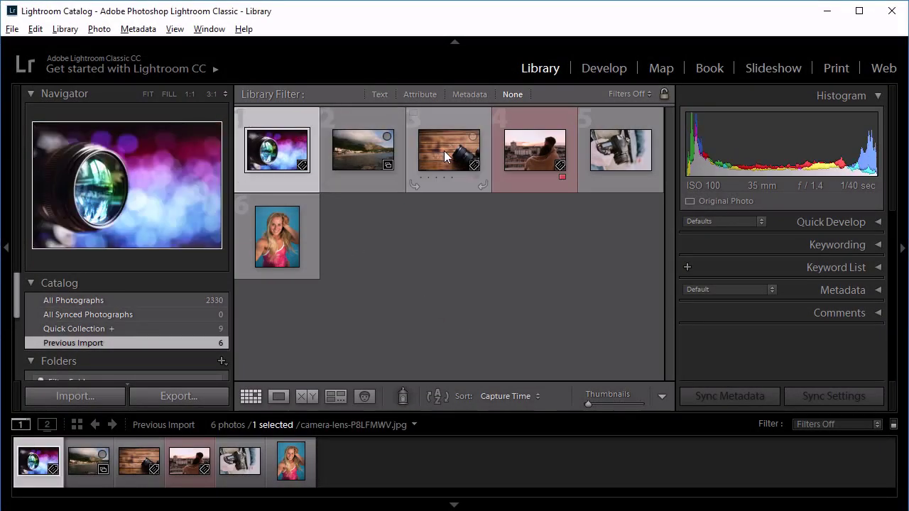
Step: Select N7K_6596.NEF after browsing the balcony and camera-on-table photos
click(516, 156)
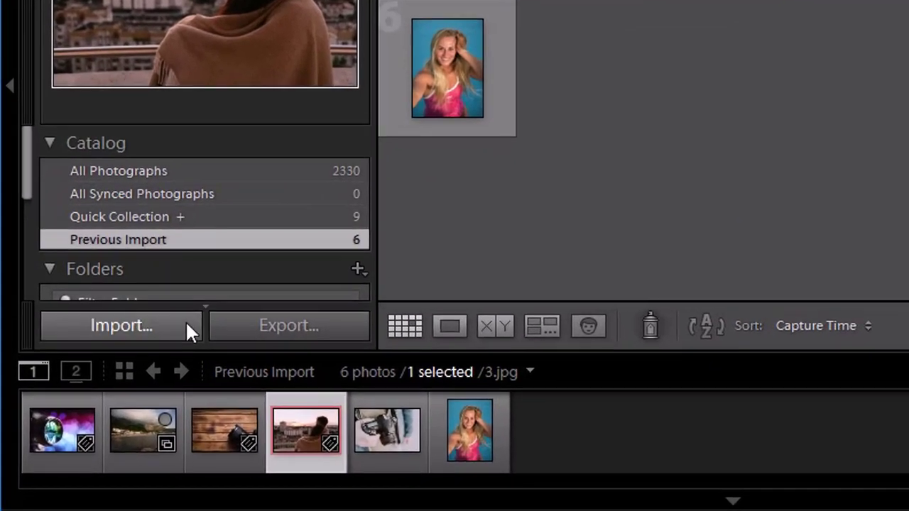
click(225, 426)
click(138, 444)
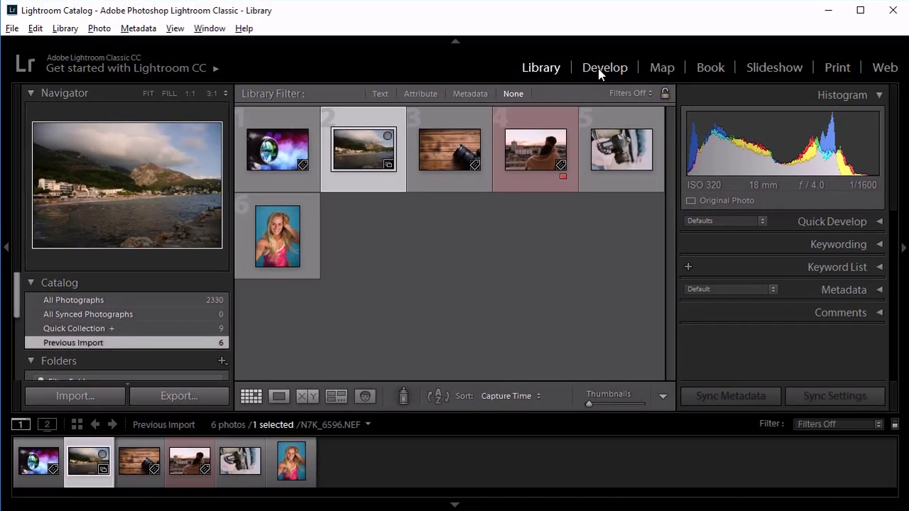
Step: Adjust temperature, raise exposure to +0.59, lower contrast, set whites +13 and blacks -13
click(602, 69)
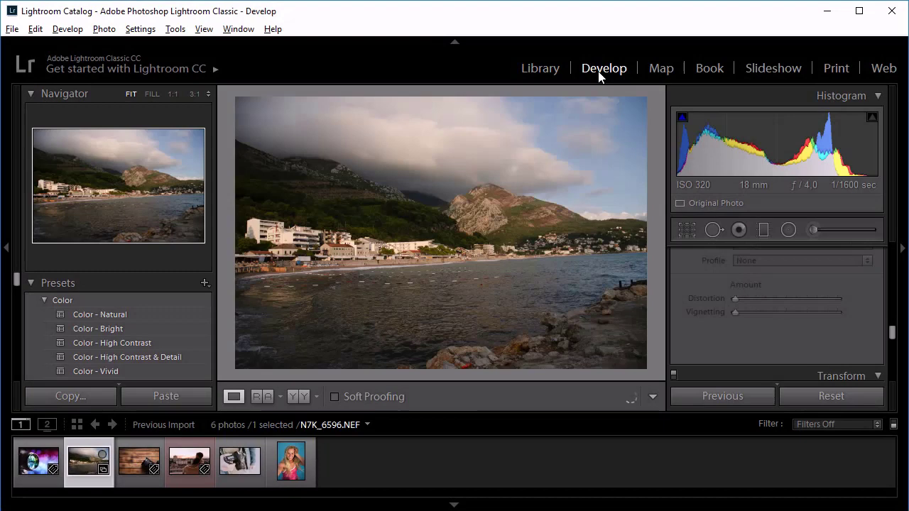
drag(893, 338, 888, 263)
click(767, 348)
drag(787, 289, 780, 304)
drag(786, 351, 780, 365)
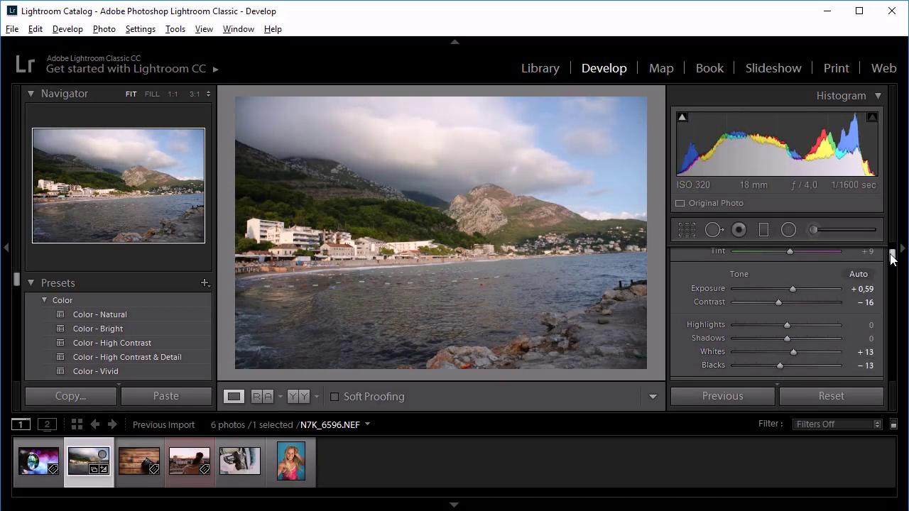
Step: Add clarity +14, dehaze +6, vibrance +28, and enable chromatic aberration and lens profile corrections
scroll(795, 295, down, 3)
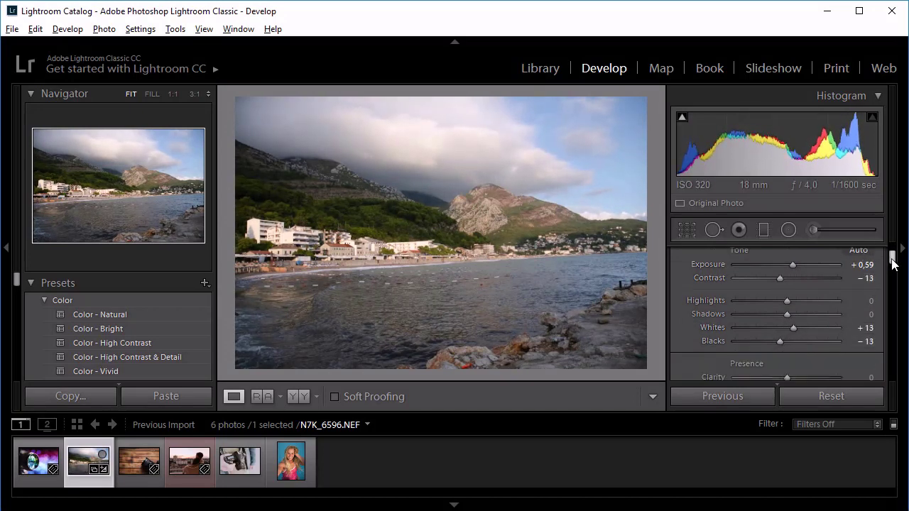
drag(787, 291, 802, 317)
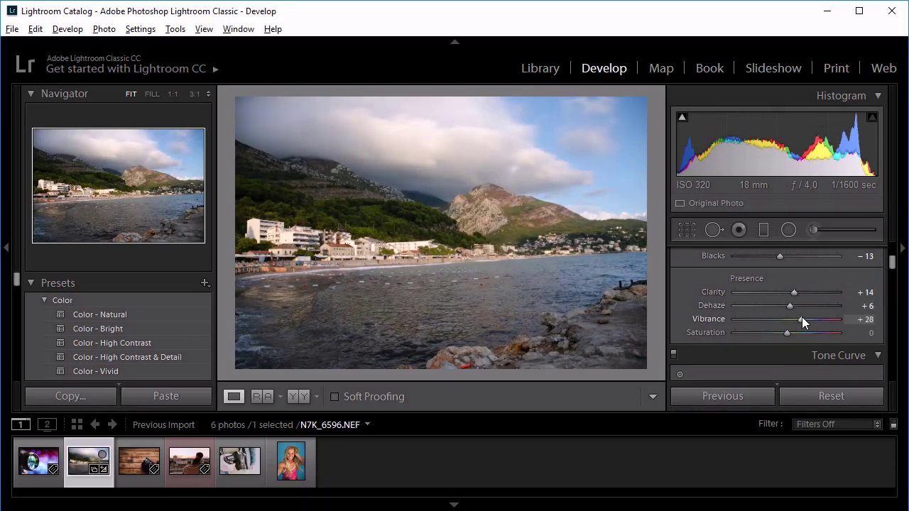
drag(893, 263, 892, 332)
click(681, 331)
click(681, 345)
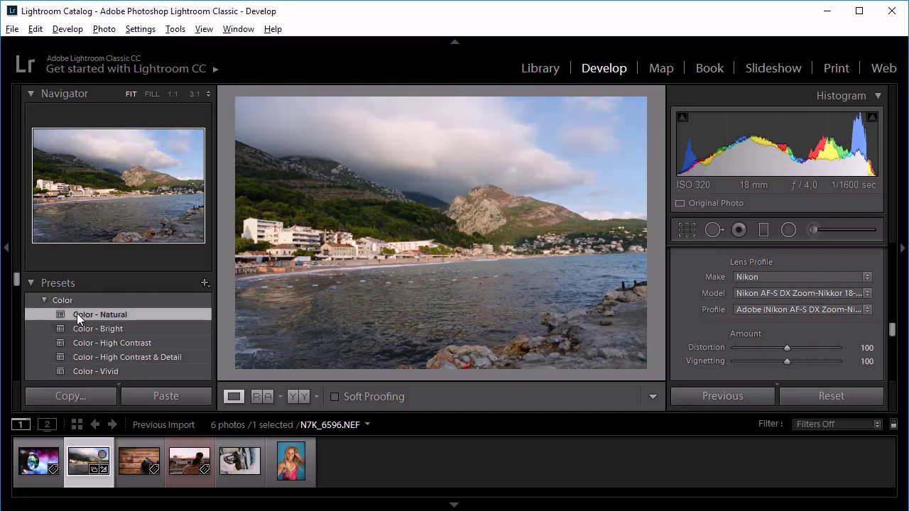
Step: Rearrange the preset groups and preview the B&W Landscape preset on the beach photo
click(63, 301)
click(44, 343)
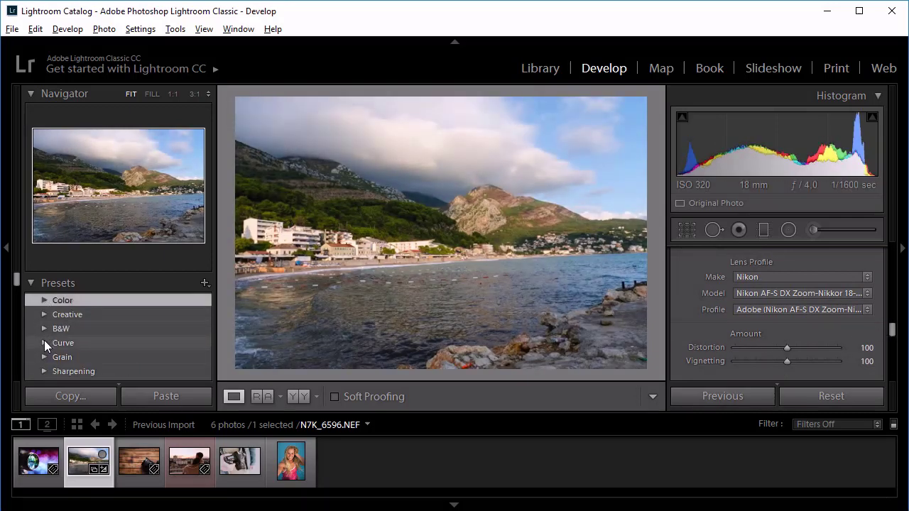
click(44, 356)
scroll(107, 349, down, 3)
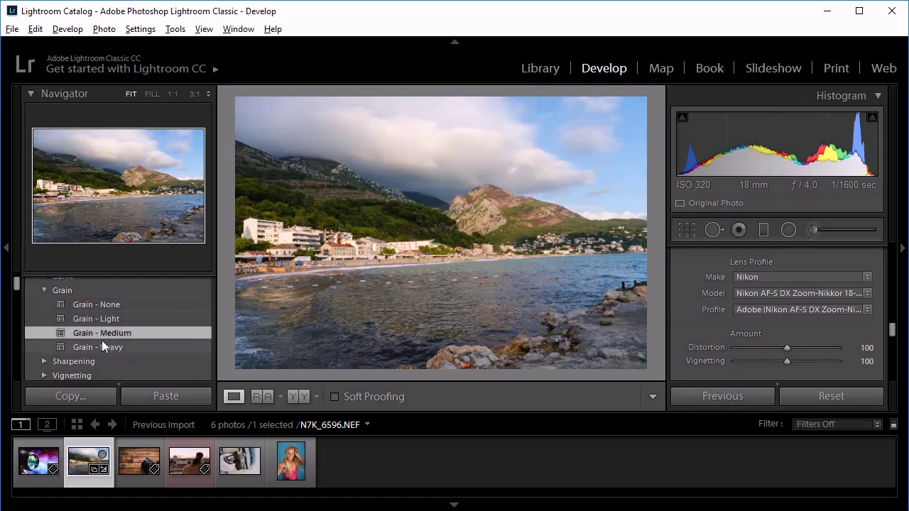
scroll(92, 348, down, 1)
scroll(84, 347, up, 4)
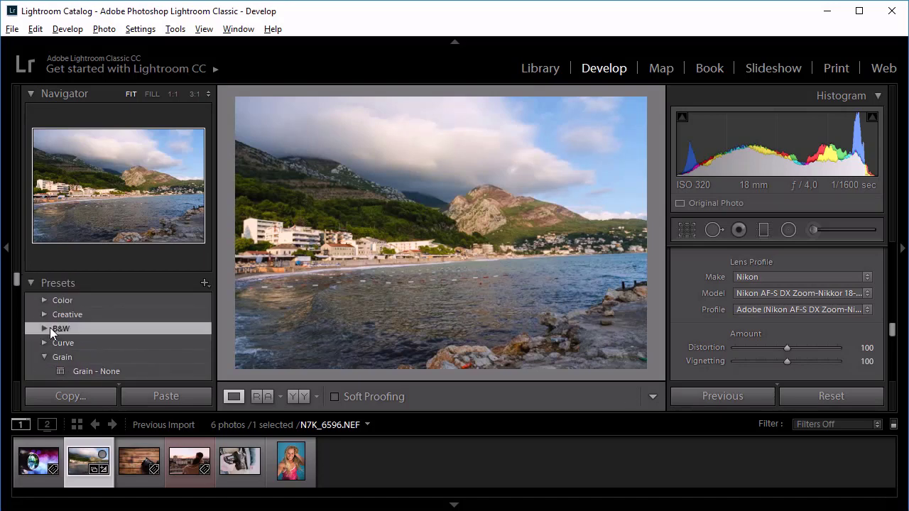
click(45, 330)
click(59, 341)
Step: Try Creative - Soft Mist and Creative - Desaturated Contrast, then apply Color - Vivid
click(44, 314)
click(102, 366)
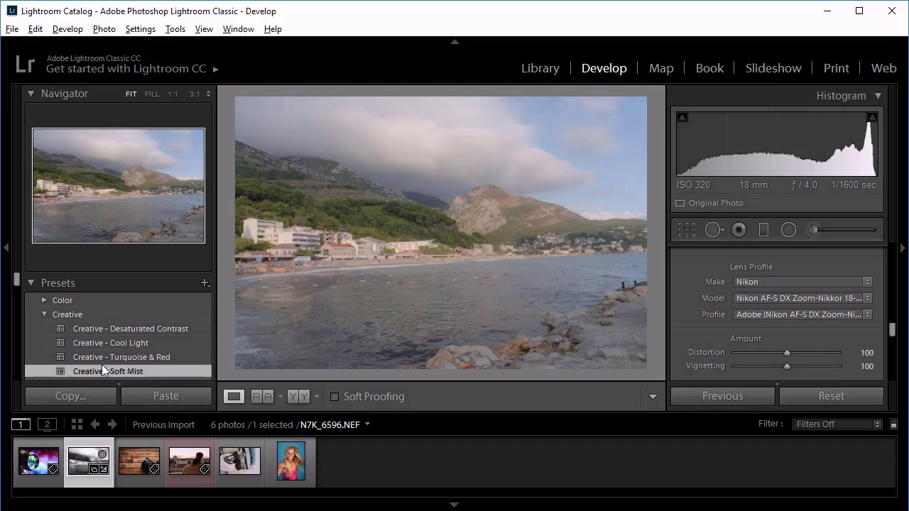
click(104, 329)
click(46, 299)
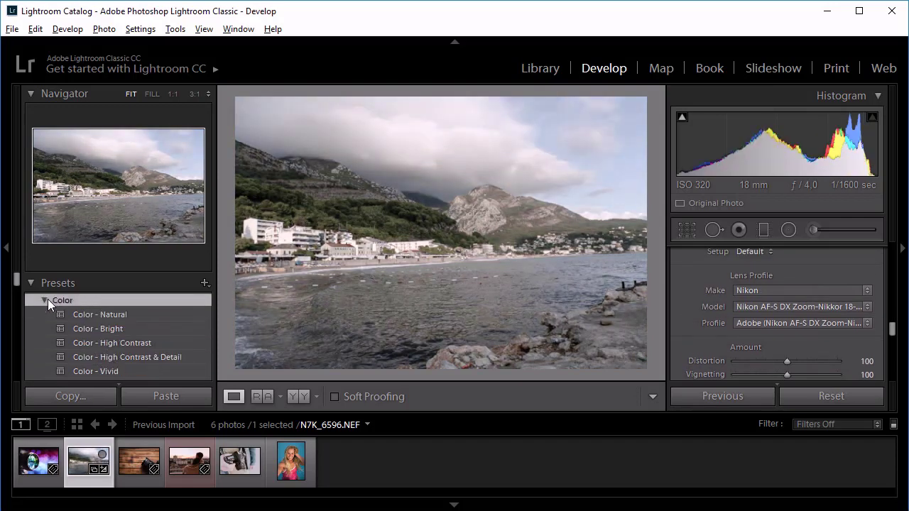
click(90, 369)
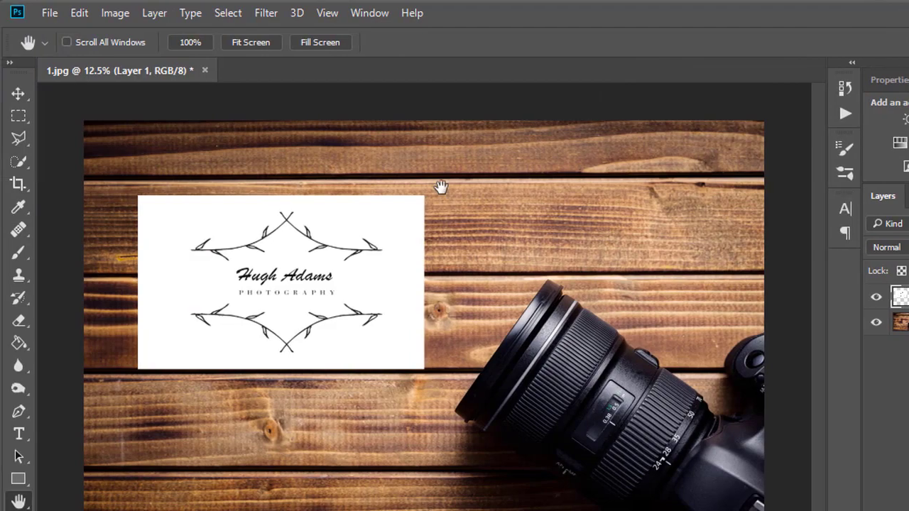
Step: Open the beach RAW file N7K_6596.NEF in Camera Raw
key(t)
click(50, 13)
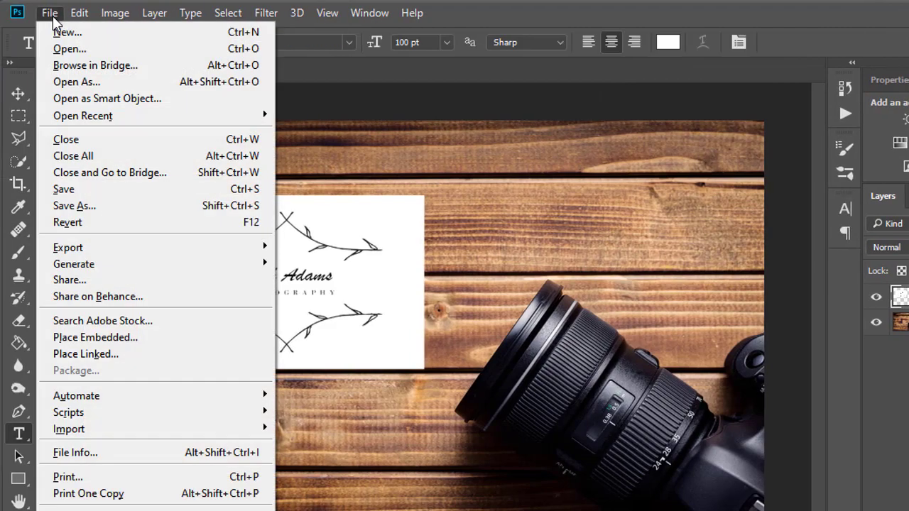
click(49, 13)
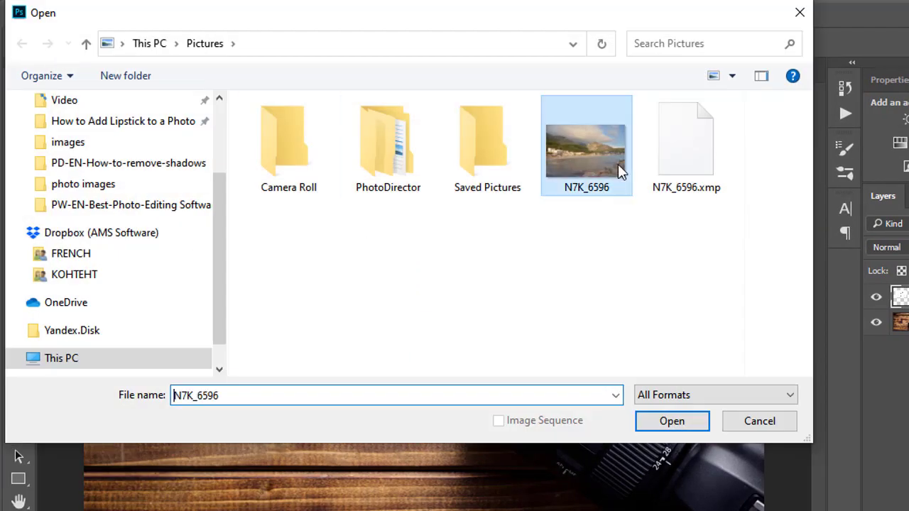
click(672, 422)
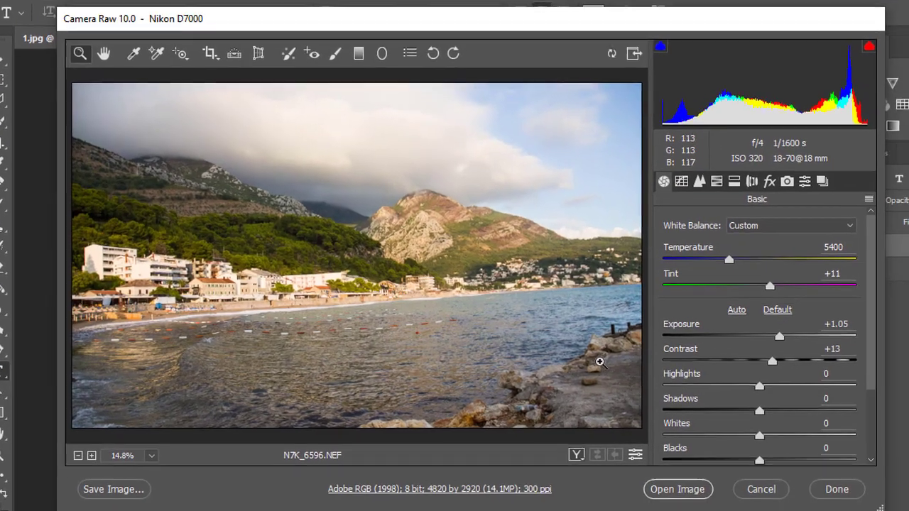
Step: Set temperature to 5750, exposure to +1.15, add clarity and raise contrast to +27
drag(728, 259, 736, 264)
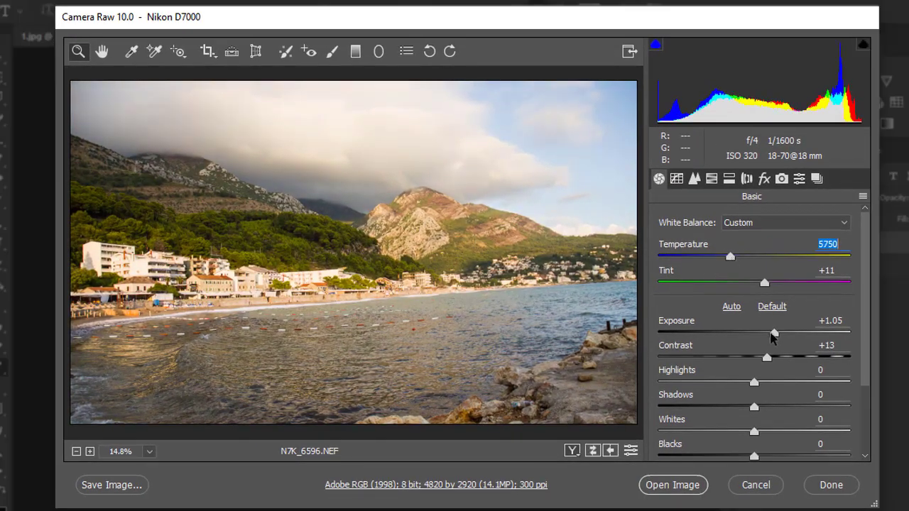
drag(772, 338, 776, 339)
scroll(871, 359, down, 2)
drag(784, 421, 790, 425)
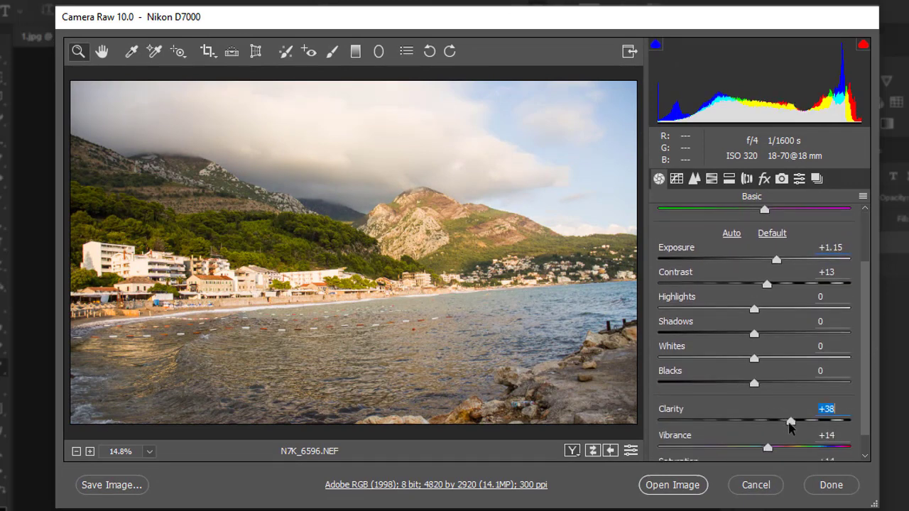
drag(769, 284, 779, 284)
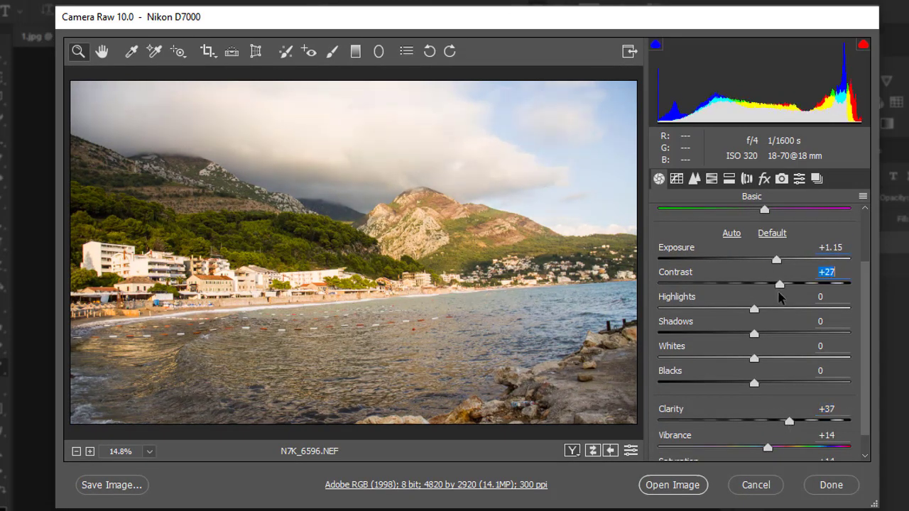
Step: Level the horizon with a crop rotation, correct rotation and perspective, then open the image
click(207, 51)
drag(618, 83, 615, 85)
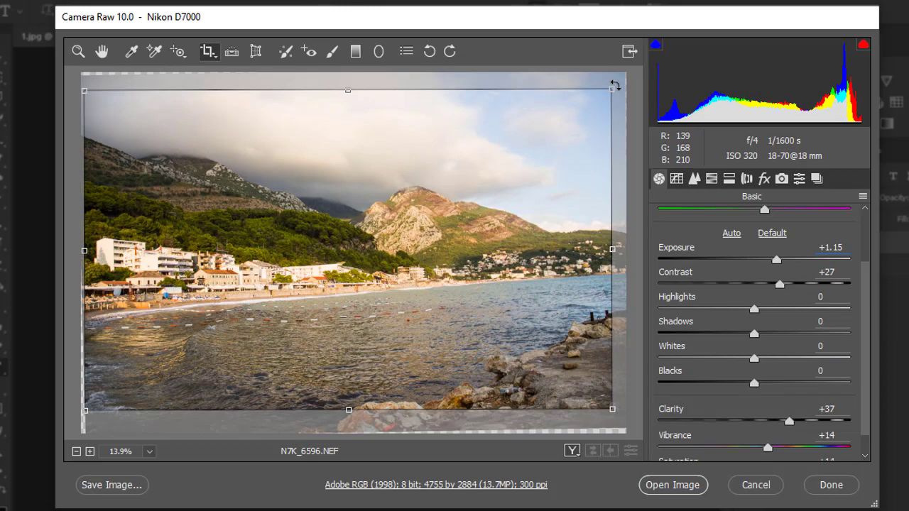
click(256, 51)
mouse_move(747, 379)
mouse_down()
mouse_move(736, 380)
mouse_move(746, 379)
mouse_up()
drag(752, 329, 754, 358)
click(696, 490)
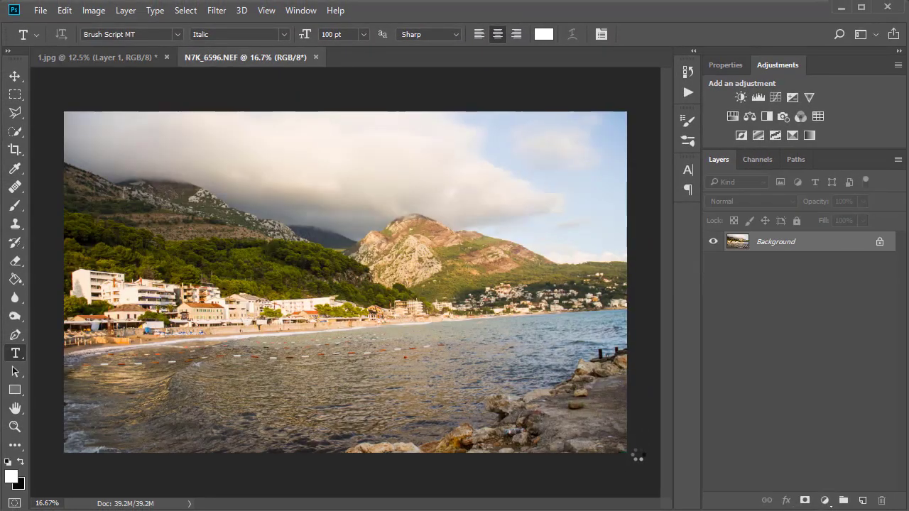
Step: On a new layer, draw a black band across the water at 57% opacity
click(880, 244)
click(862, 500)
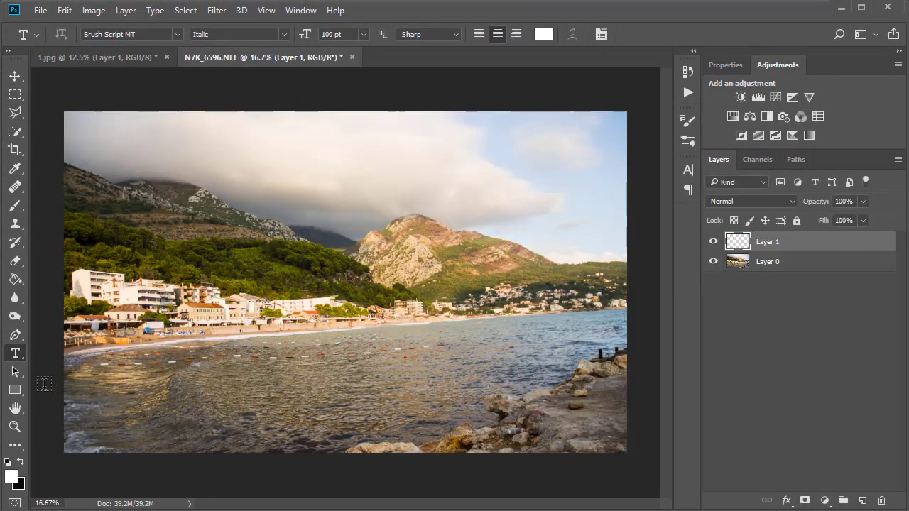
click(15, 389)
click(21, 461)
drag(63, 368, 626, 432)
drag(863, 215, 834, 215)
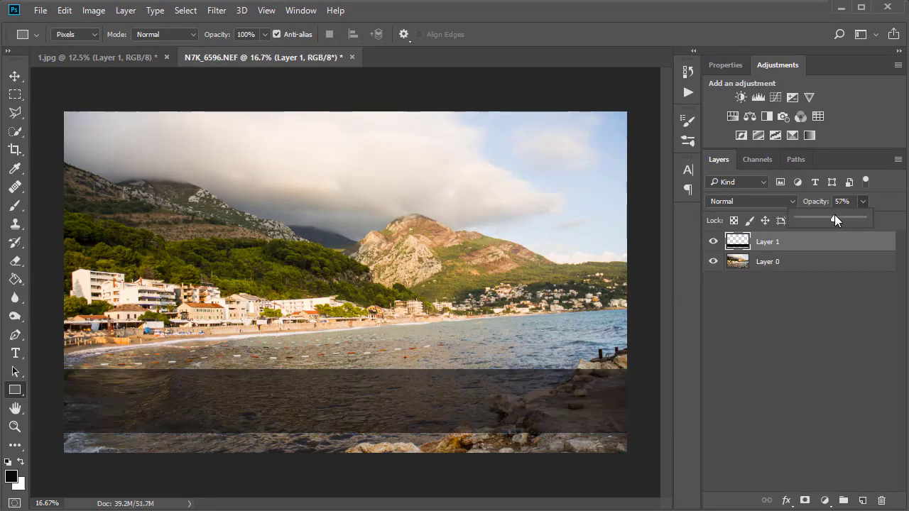
Step: Add white 'Montenegro' text over the dark band and commit it
click(15, 353)
drag(175, 384, 488, 416)
click(22, 462)
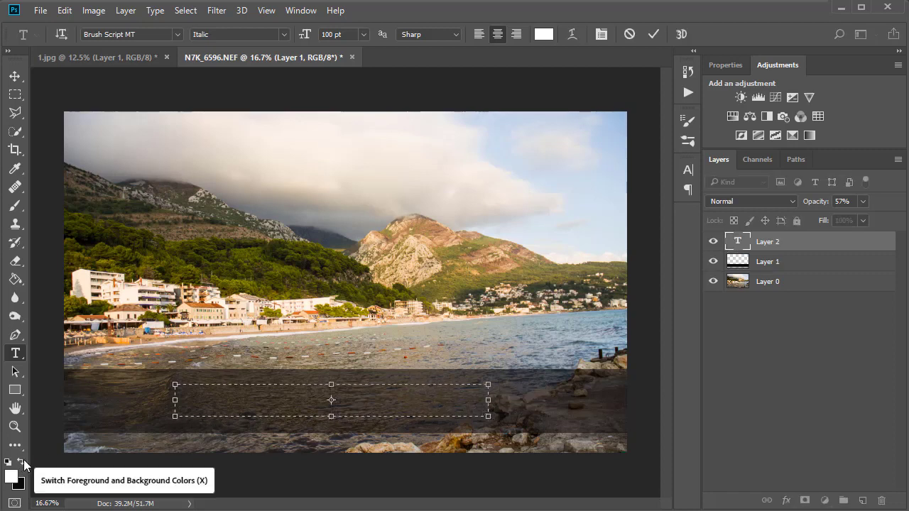
text(Montenegro)
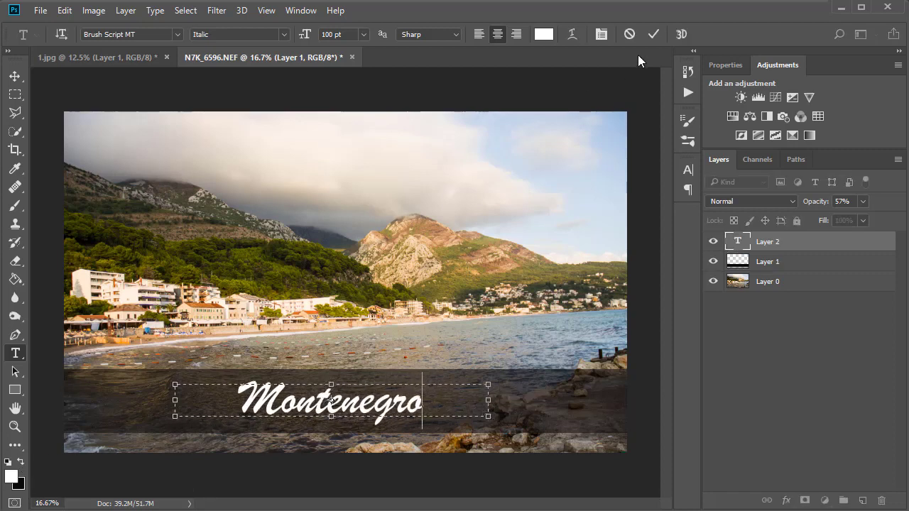
click(652, 34)
click(22, 189)
Step: Pick the Healing Brush Tool and select Layer 0 for retouching
right_click(24, 192)
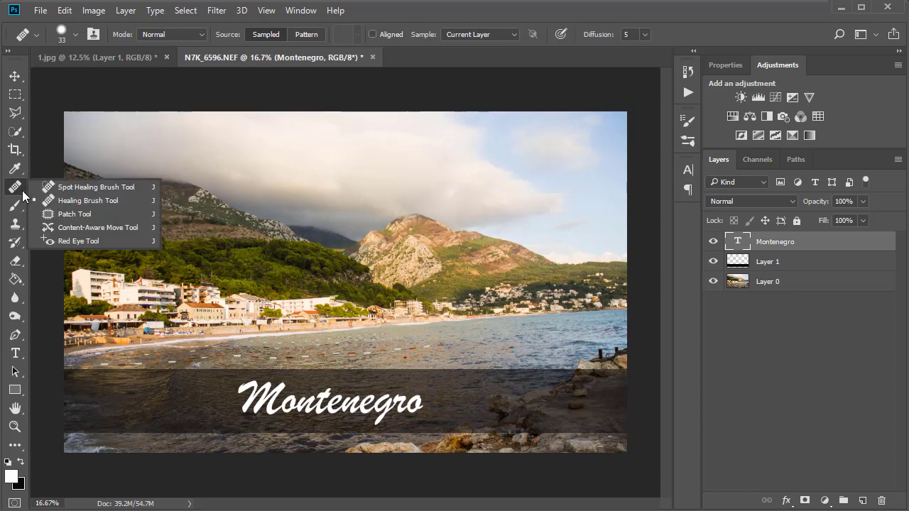
click(66, 203)
click(774, 284)
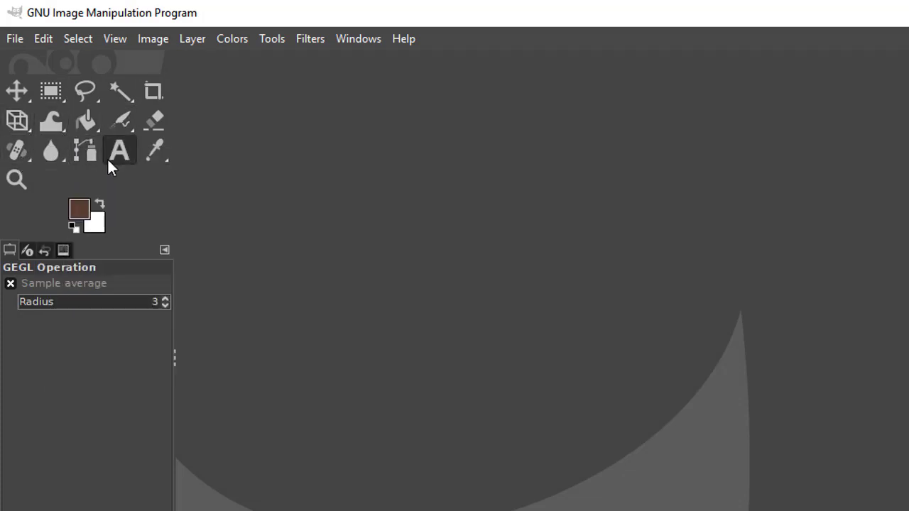
Step: Open N7K_6596.NEF via RawTherapee with exposure compensation -0.83 and convert it to RGB
click(14, 38)
click(36, 106)
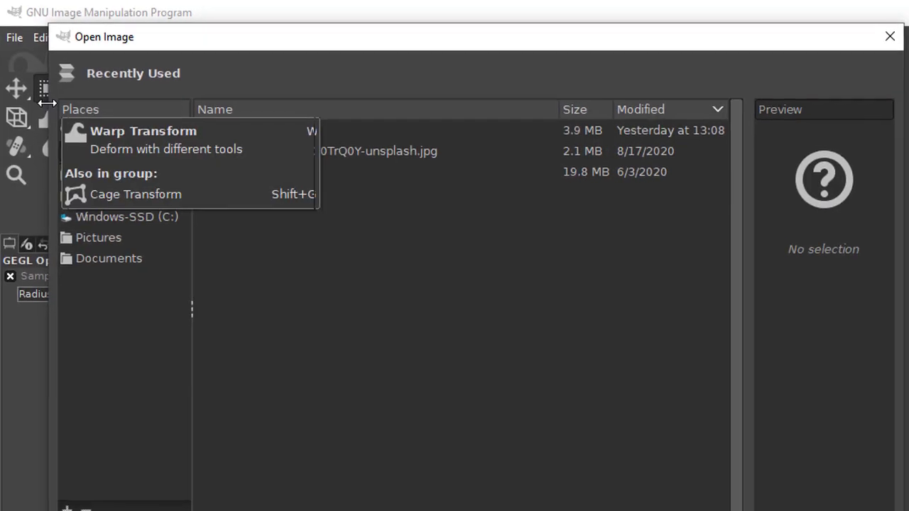
click(609, 472)
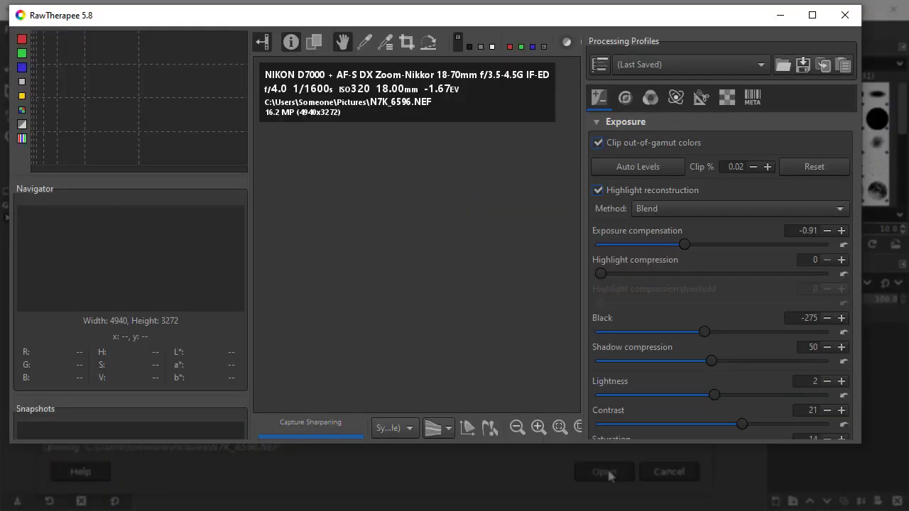
drag(685, 244, 688, 244)
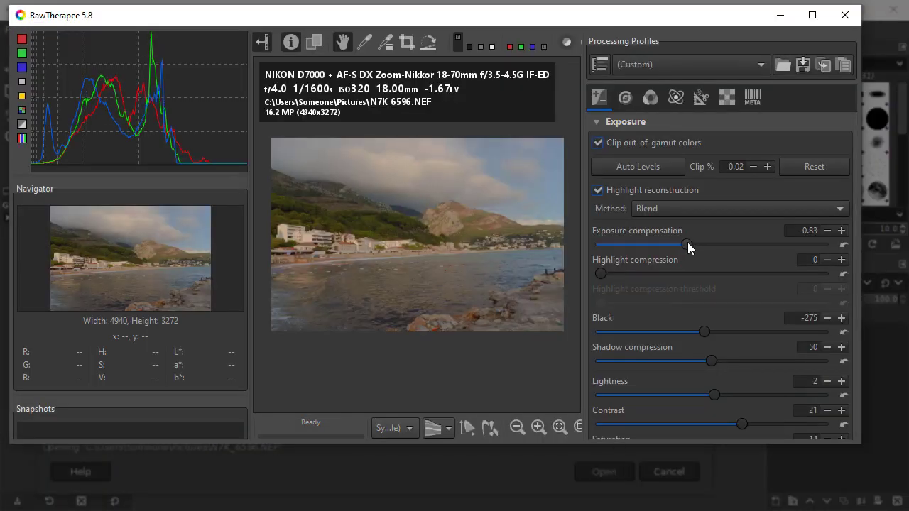
click(845, 15)
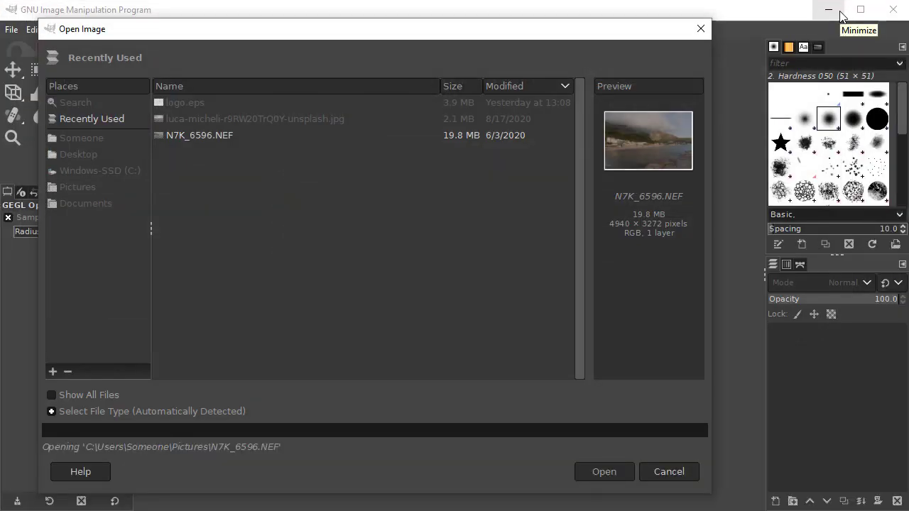
click(263, 248)
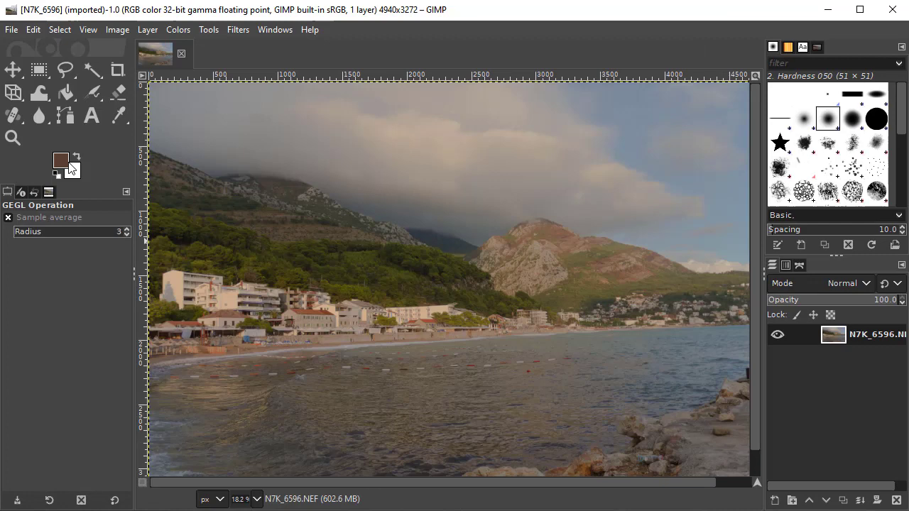
Step: Zoom to 18.2% and apply an Exposure adjustment of 0.756
click(13, 137)
click(44, 260)
right_click(314, 279)
click(315, 279)
click(315, 279)
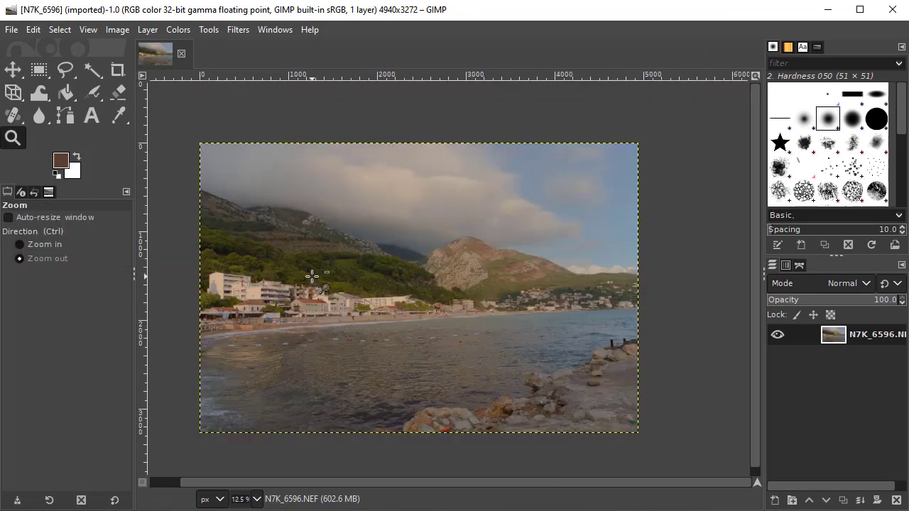
click(39, 245)
click(347, 261)
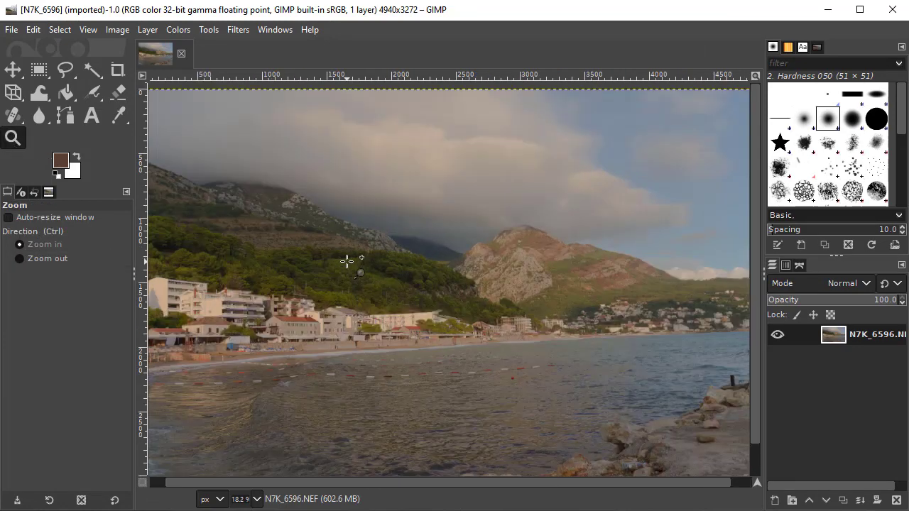
click(117, 31)
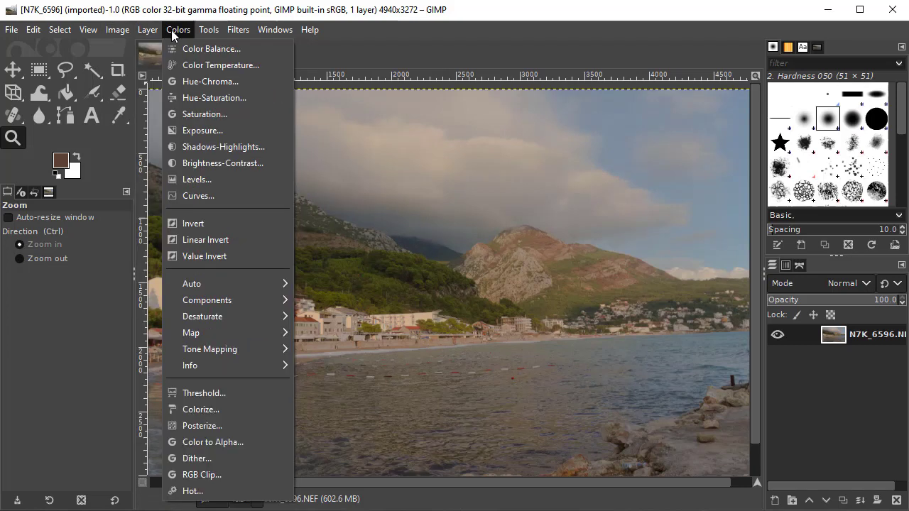
click(207, 131)
click(130, 145)
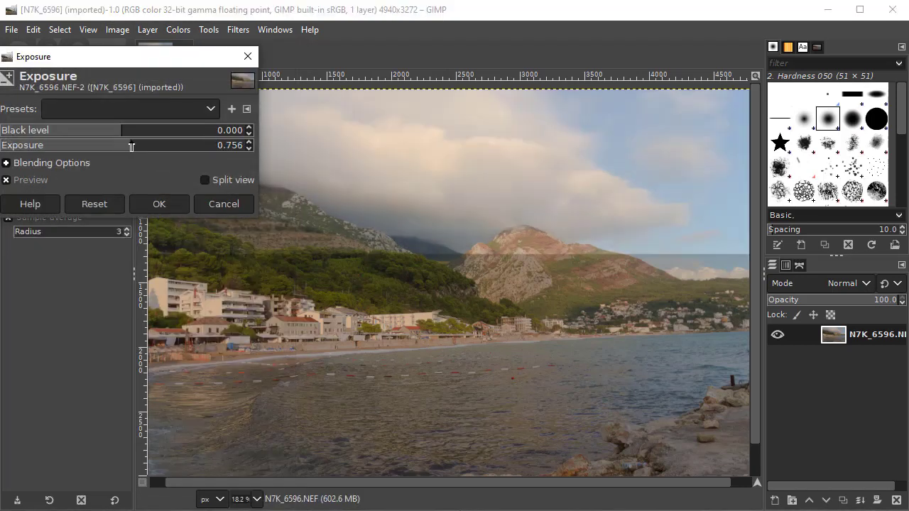
click(159, 204)
Step: Boost the Saturation scale to about 1.215
click(188, 29)
click(199, 97)
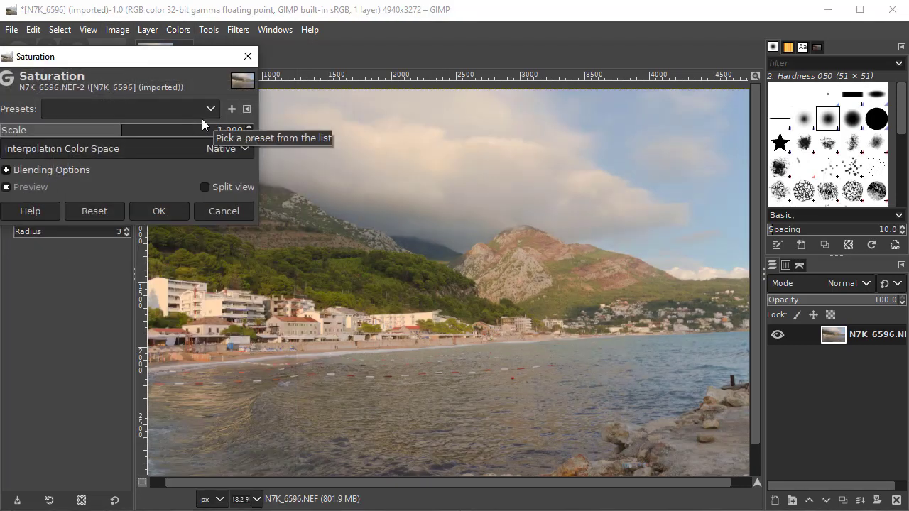
click(137, 131)
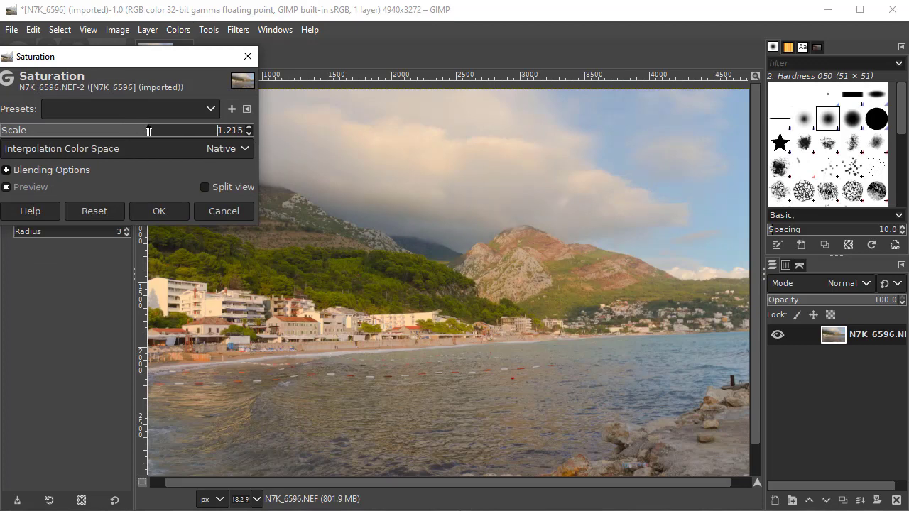
click(167, 210)
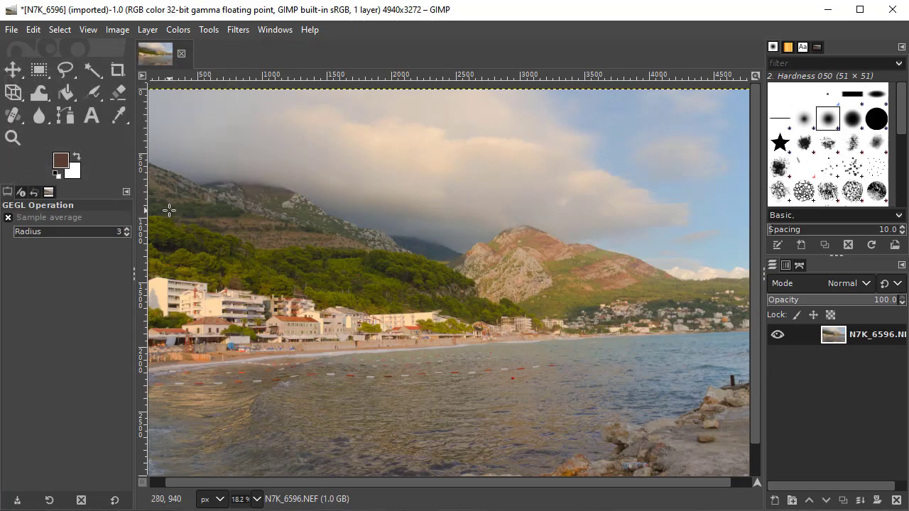
Step: Run Filters > Enhance > Noise Reduction with the default strength
click(209, 29)
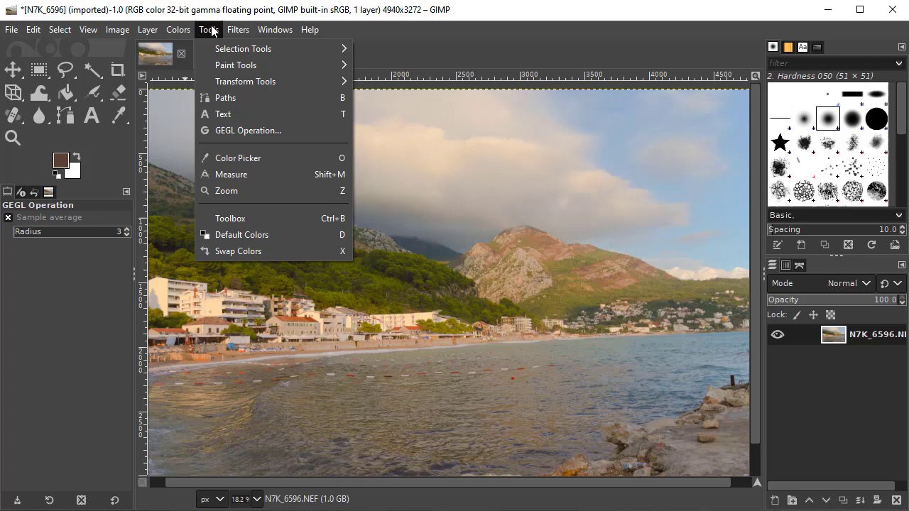
mouse_move(240, 30)
mouse_move(276, 192)
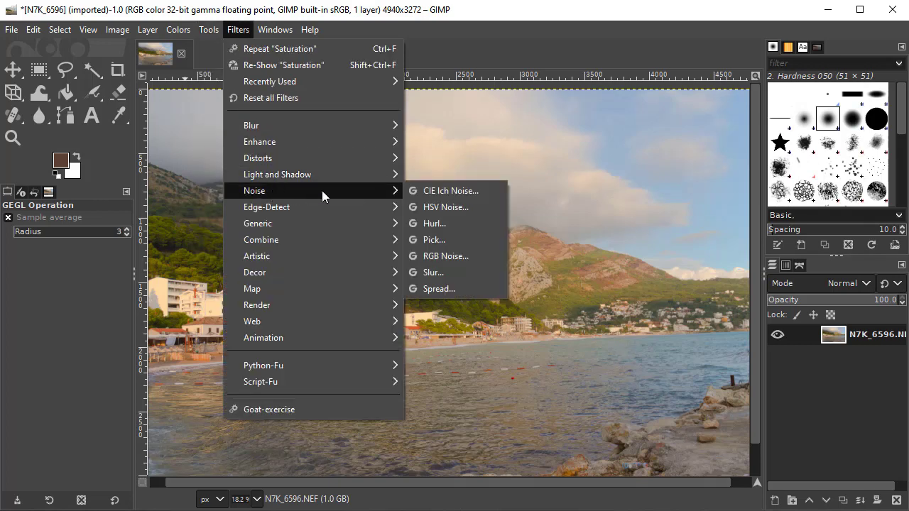
mouse_move(369, 142)
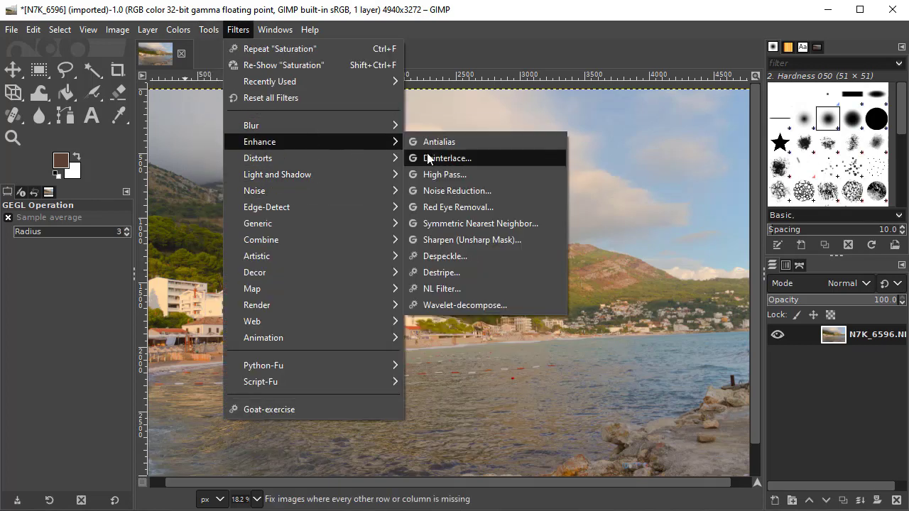
click(455, 191)
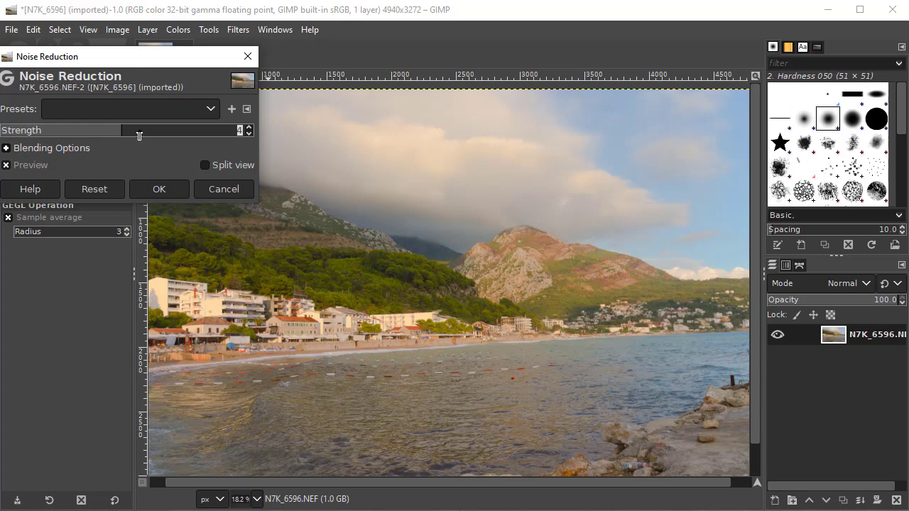
click(169, 191)
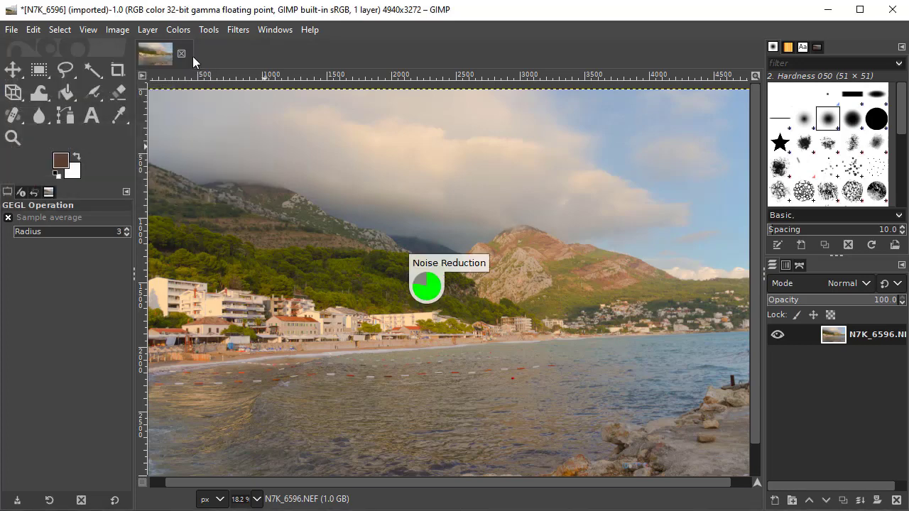
Step: Browse the Filters menu and close it without applying another filter
click(228, 29)
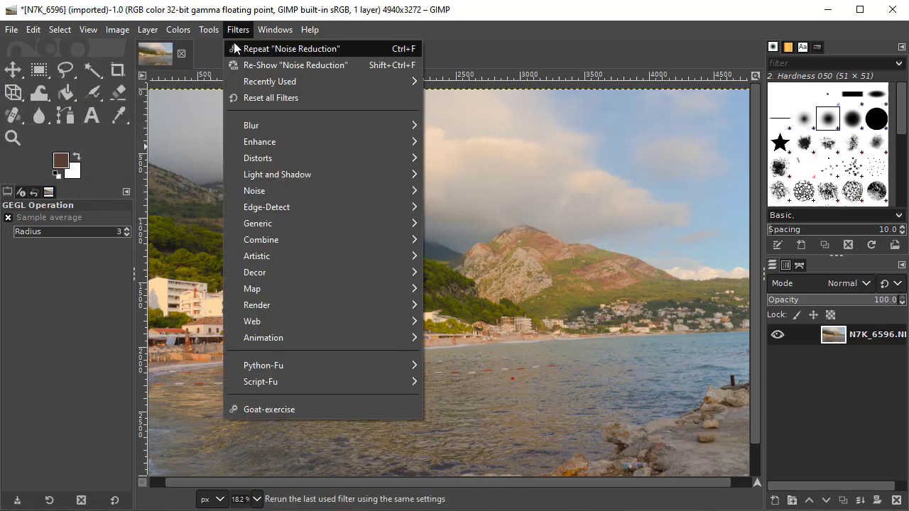
mouse_move(333, 144)
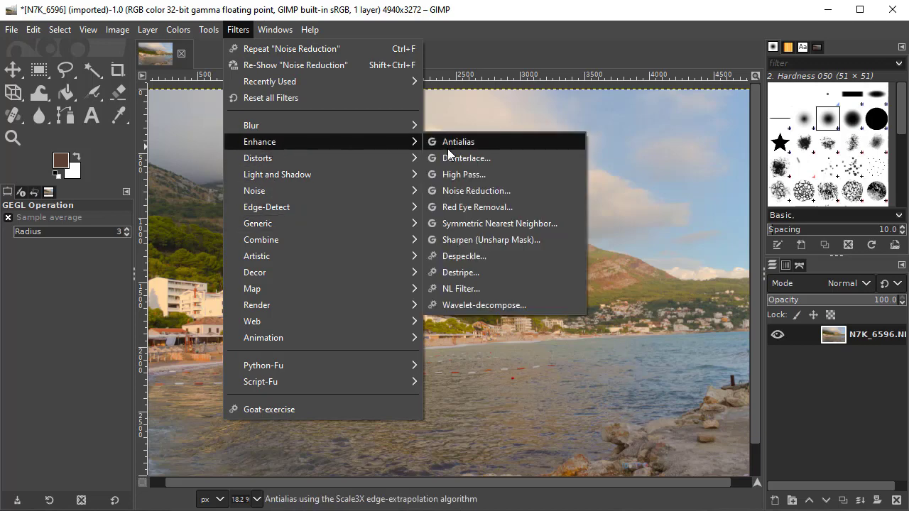
click(399, 338)
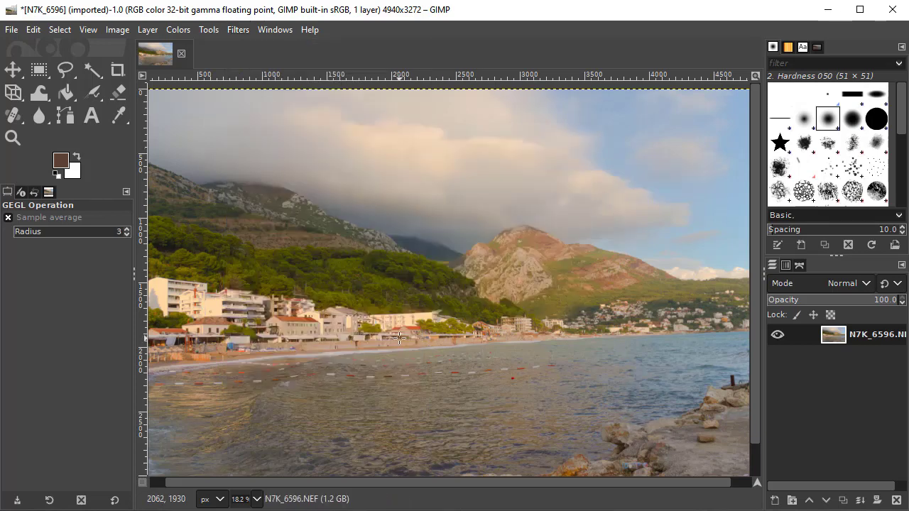